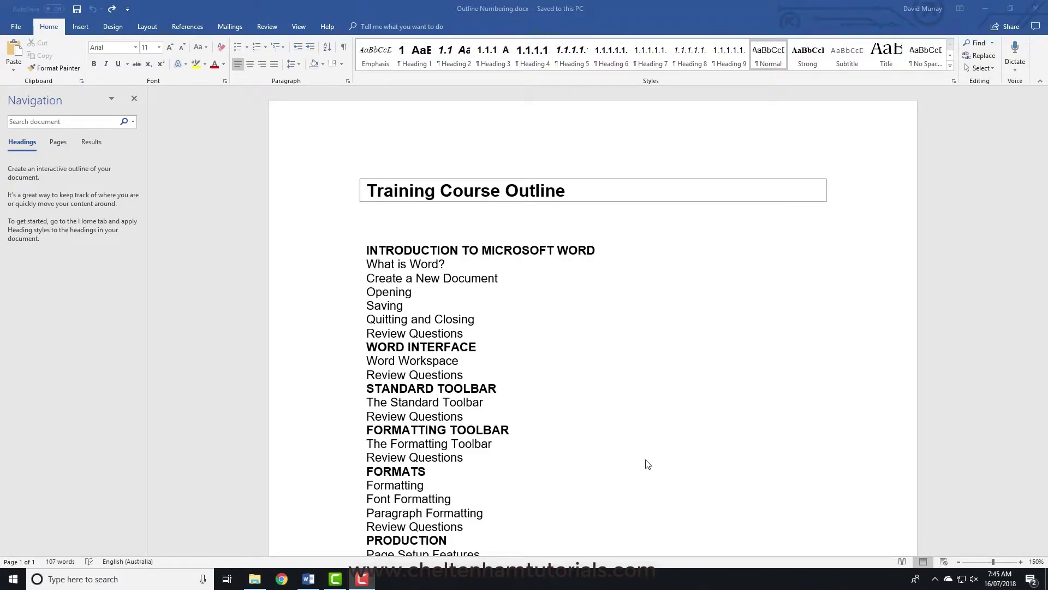
# Select the introduction's subtopics and the heading lines, make them bold, then undo it.
pyautogui.scroll(-10, 466, 330)
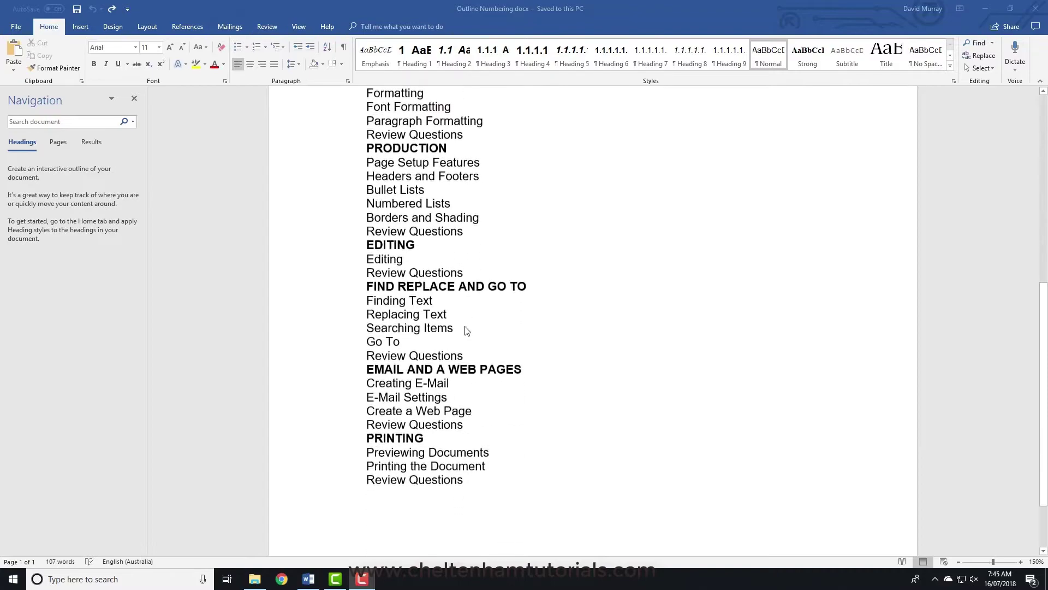
pyautogui.scroll(10, 466, 330)
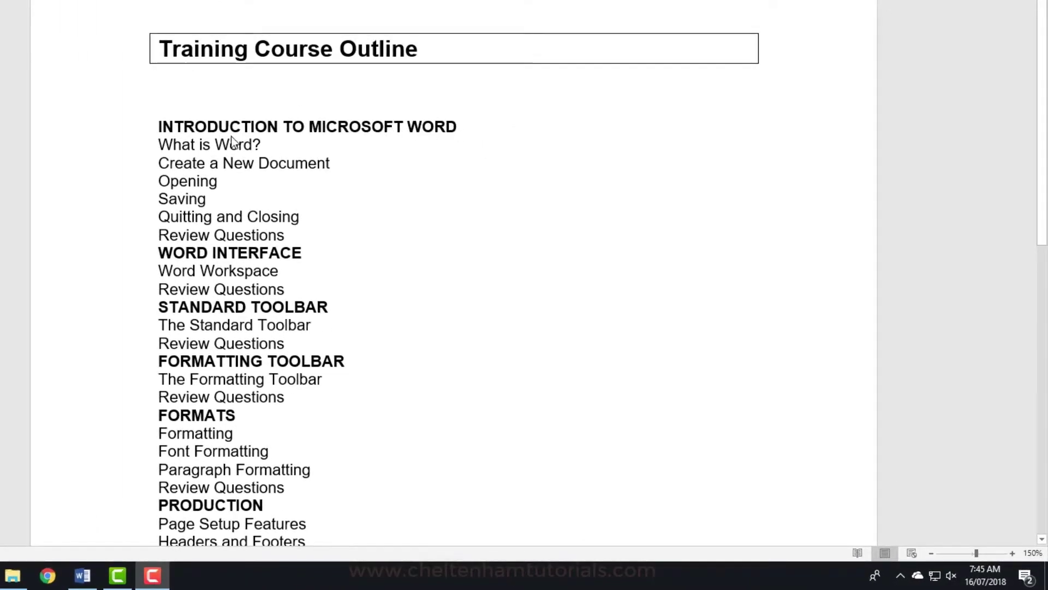
pyautogui.click(232, 143)
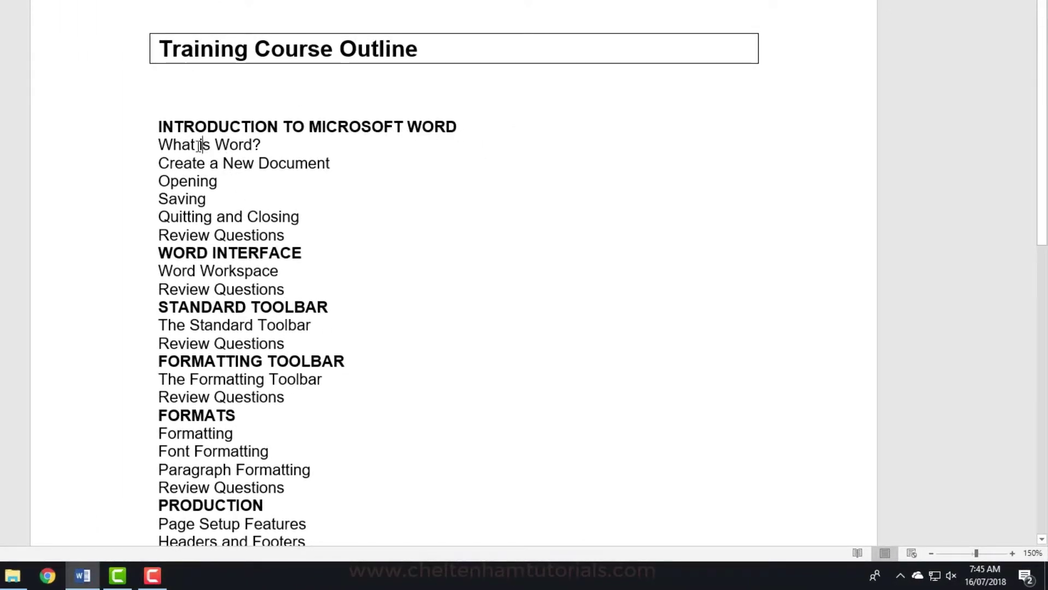
pyautogui.moveTo(200, 144); pyautogui.dragTo(247, 234)
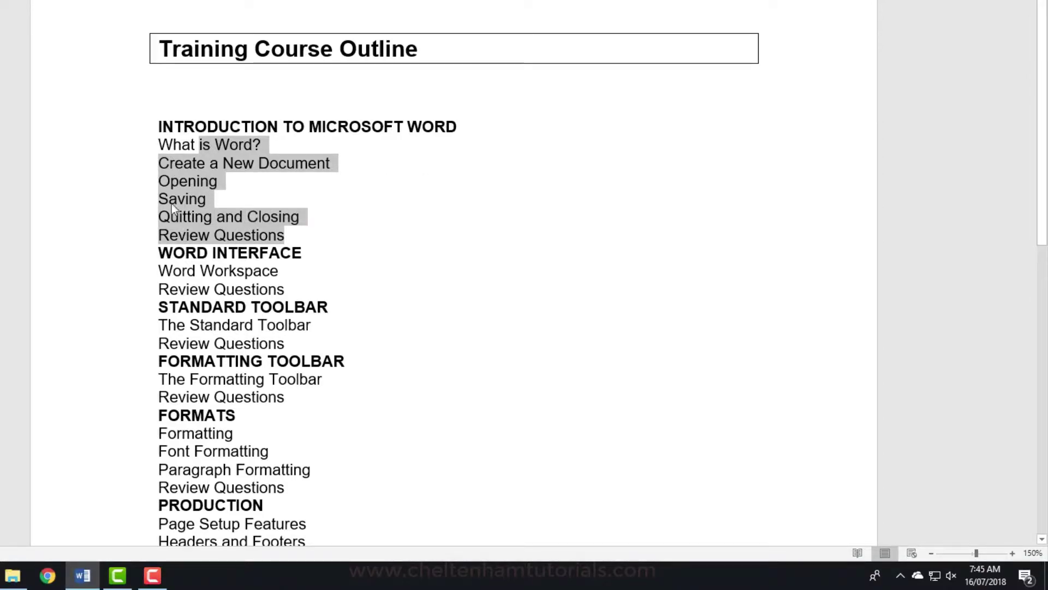
pyautogui.click(107, 259)
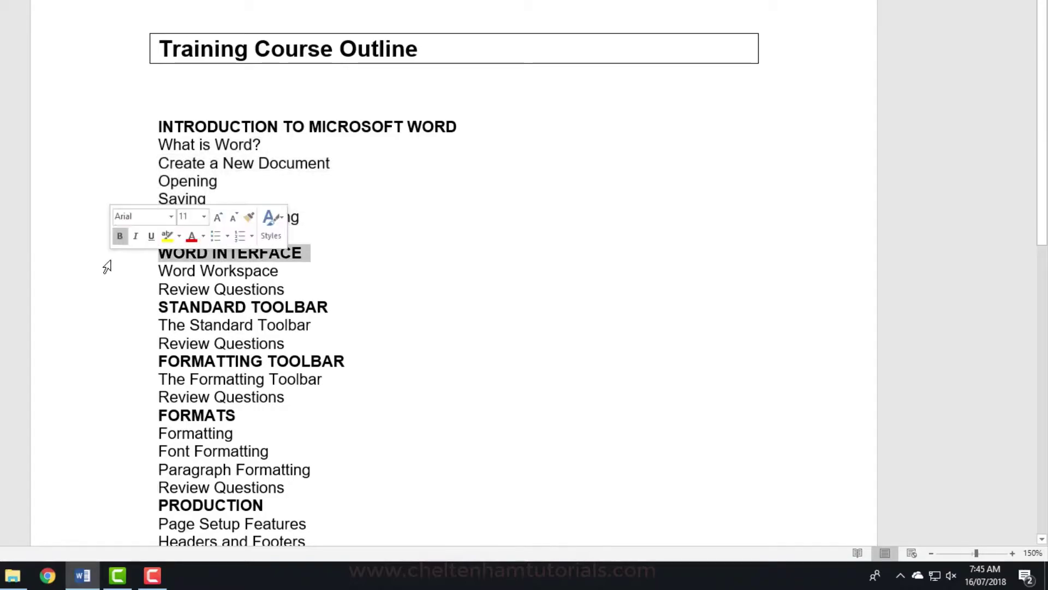
pyautogui.click(82, 307)
pyautogui.click(72, 361)
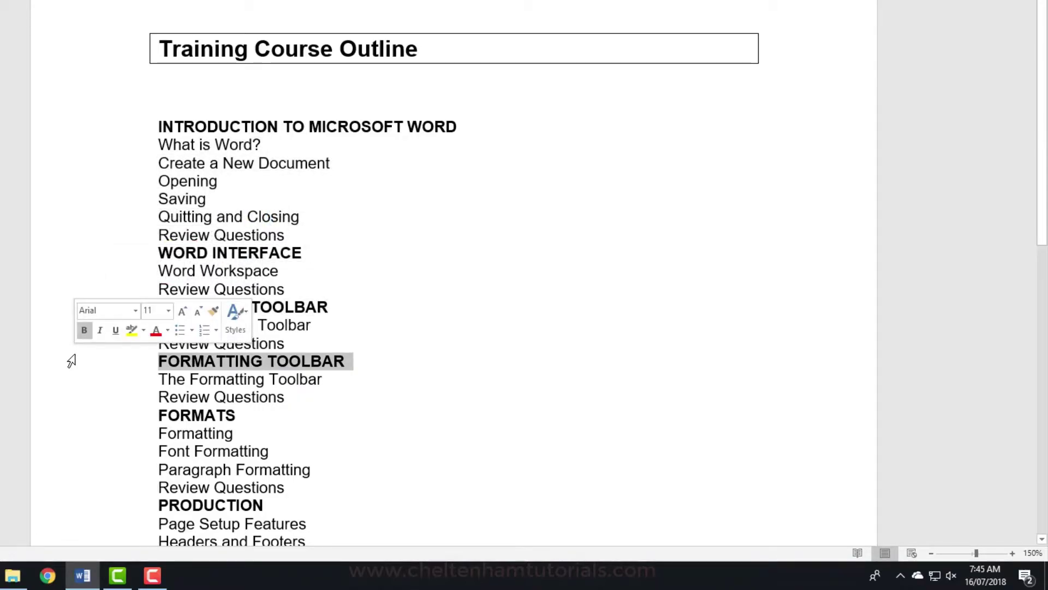
pyautogui.moveTo(204, 151); pyautogui.dragTo(232, 232)
pyautogui.click(237, 213)
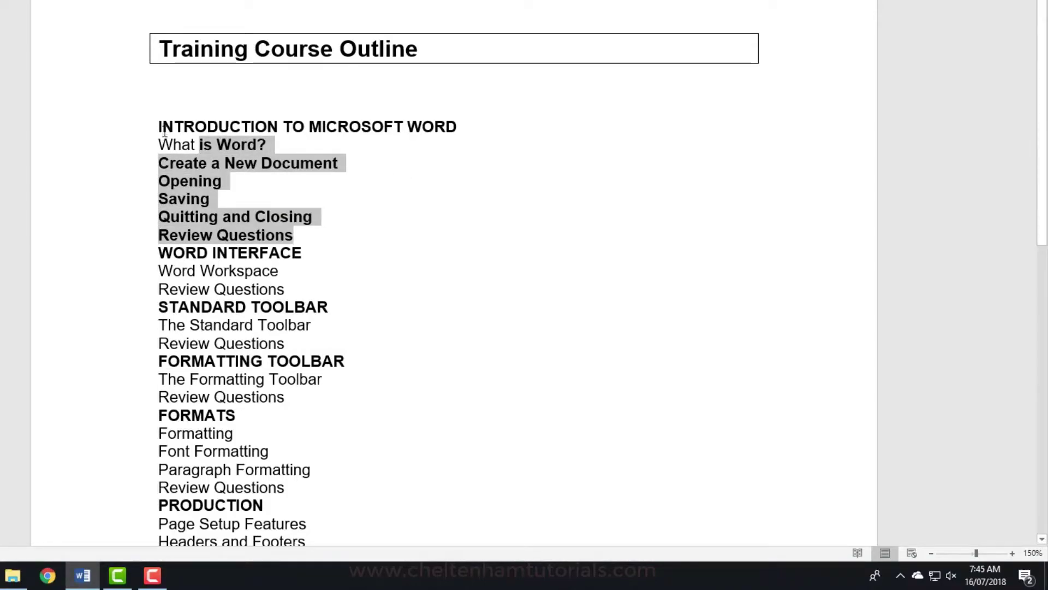
pyautogui.click(168, 140)
pyautogui.hotkey('ctrl', 'z')
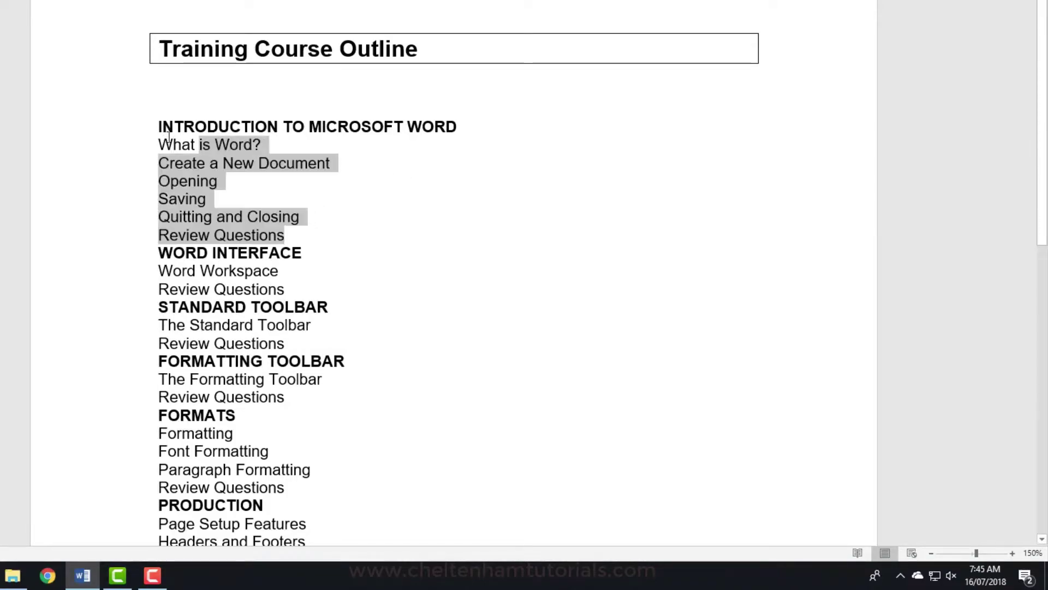
# Select the whole outline, try bullets and then numbering, and finally remove the numbering.
pyautogui.click(162, 126)
pyautogui.scroll(-10, 177, 164)
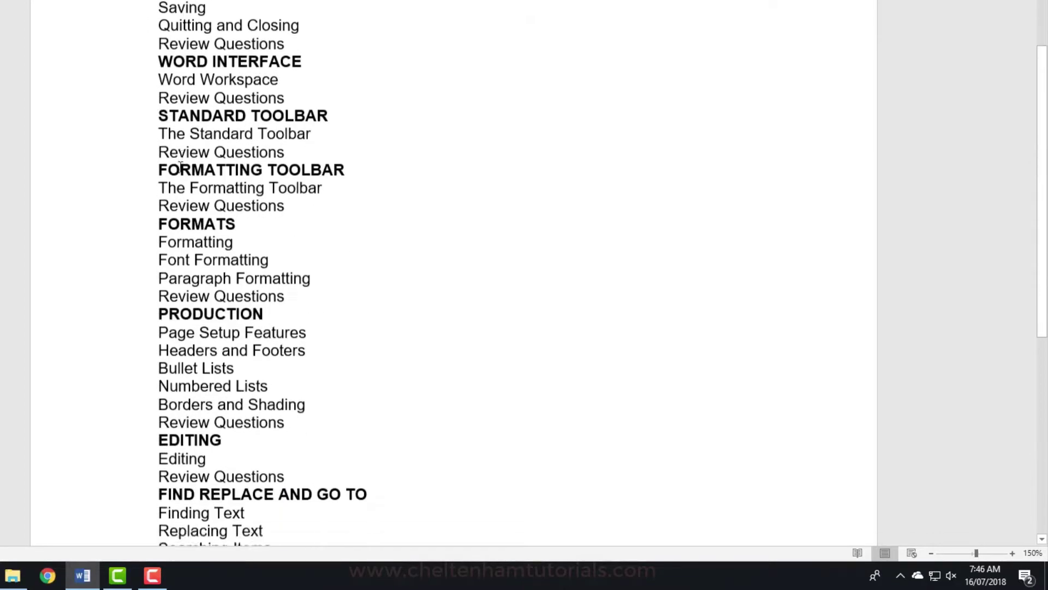
pyautogui.scroll(-1, 180, 167)
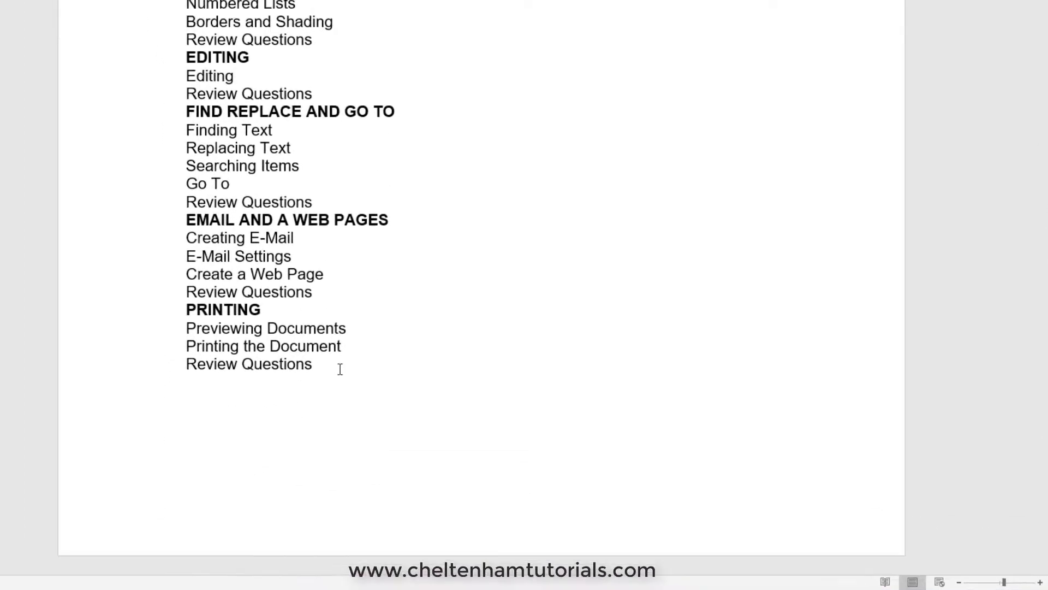
pyautogui.scroll(15, 437, 470)
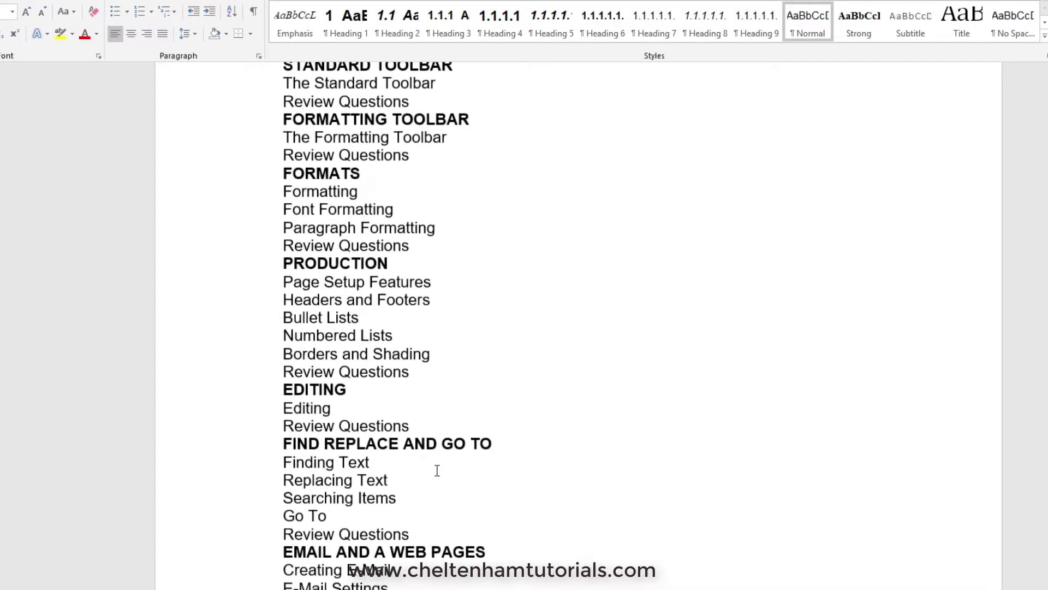
pyautogui.scroll(-10, 360, 374)
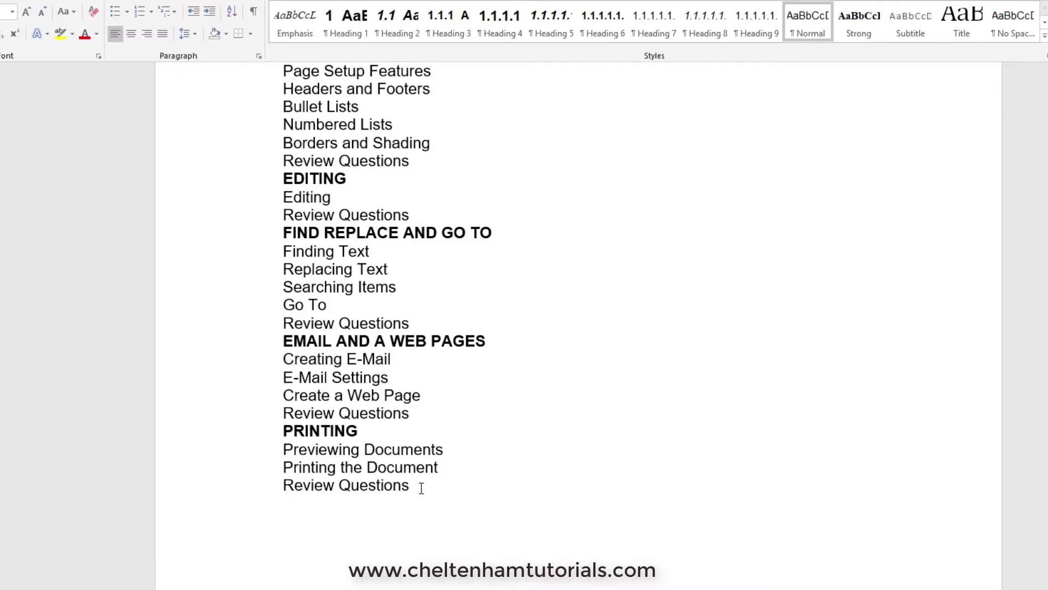
pyautogui.keyDown('shift'); pyautogui.click(421, 488); pyautogui.keyUp('shift')
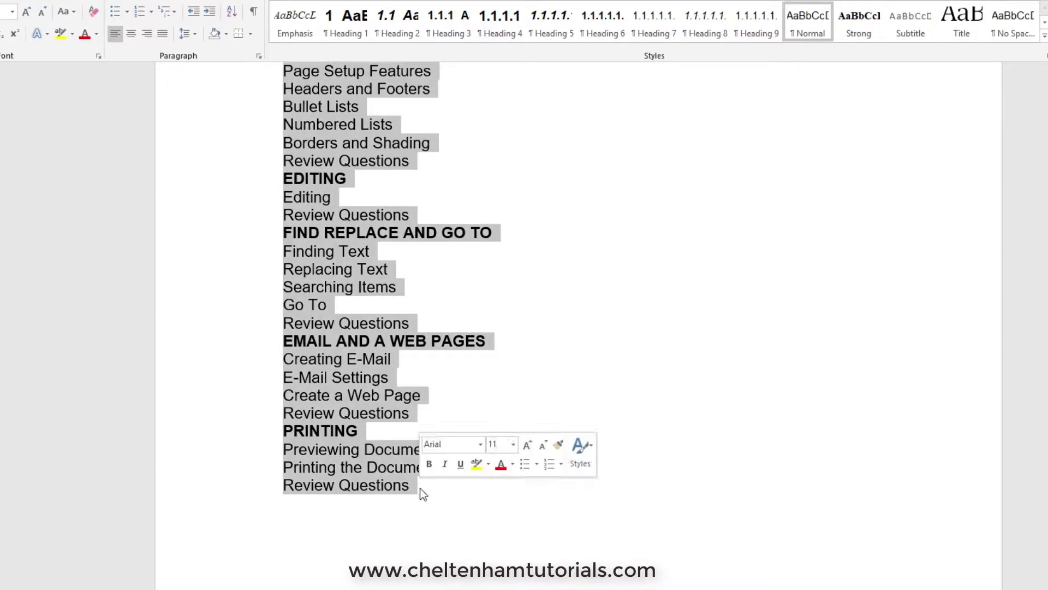
pyautogui.scroll(10, 421, 493)
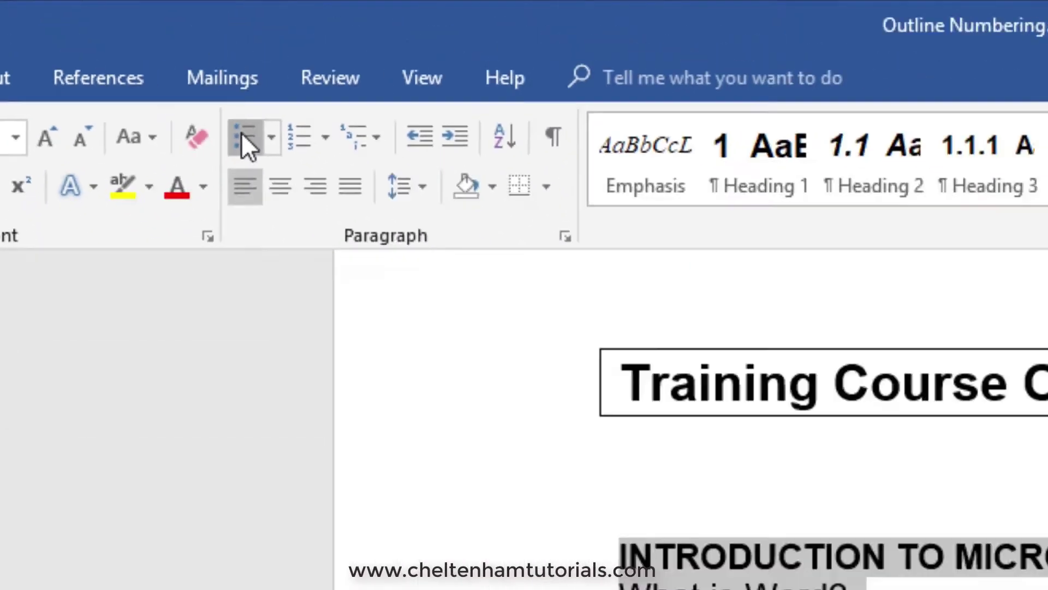
pyautogui.click(252, 112)
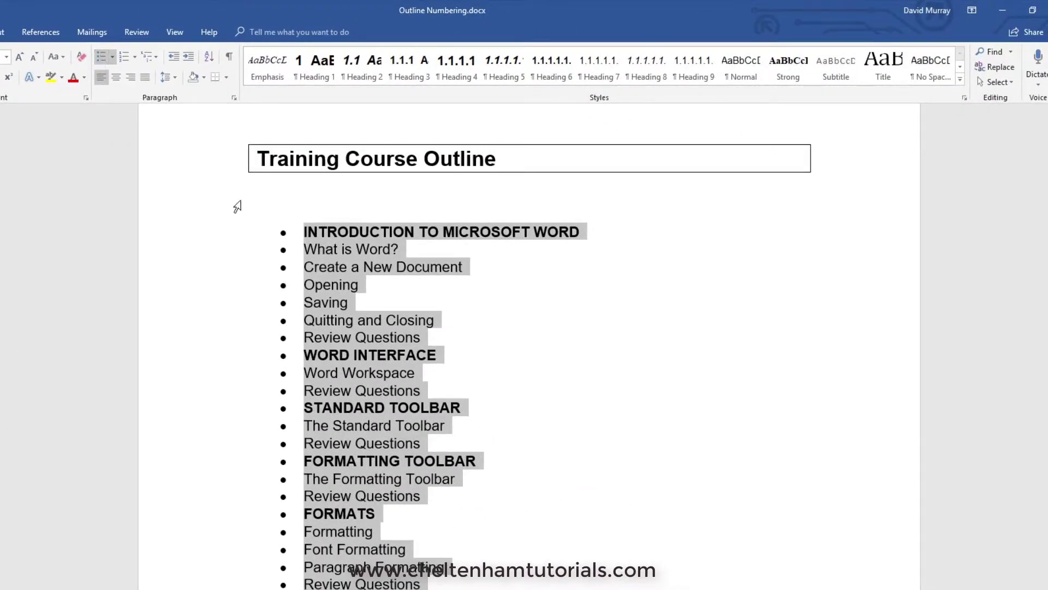
pyautogui.scroll(-2, 317, 415)
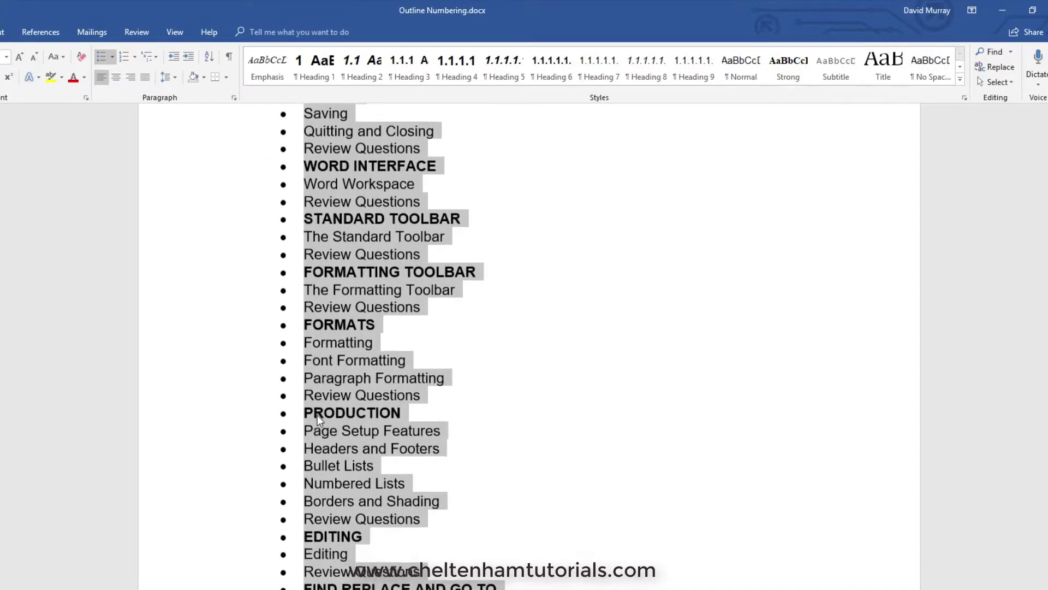
pyautogui.scroll(2, 317, 415)
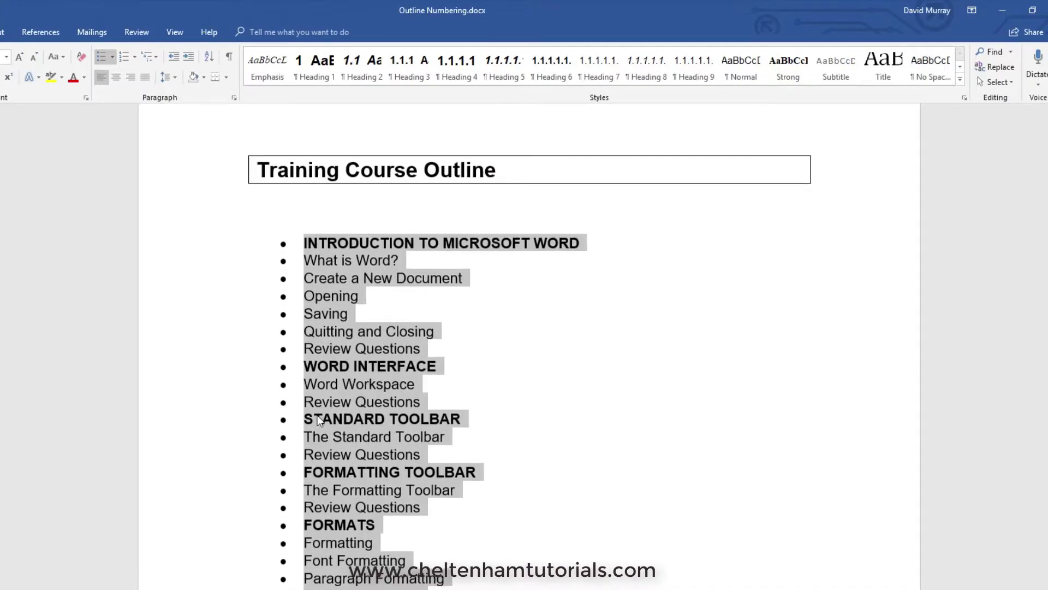
pyautogui.click(124, 57)
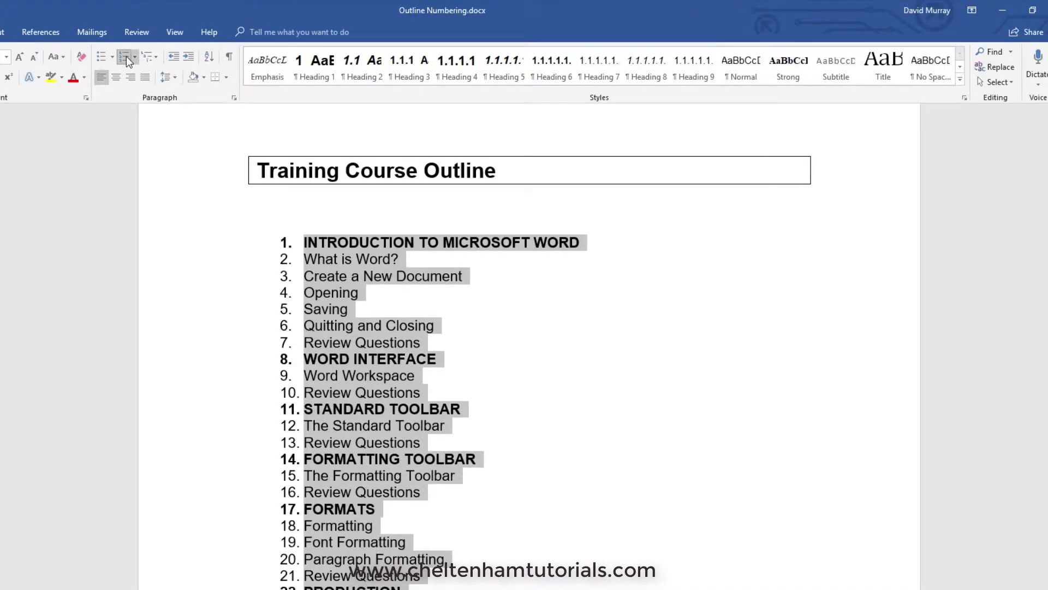
pyautogui.click(126, 57)
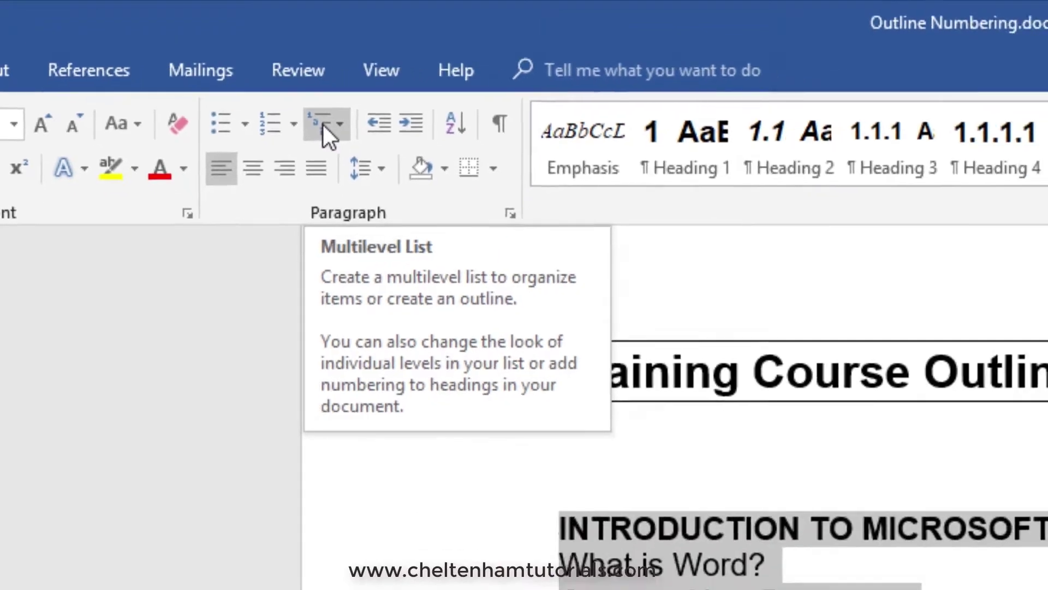
# Apply the 1. 1.1. 1.1.1. multilevel list style to the outline and review the result.
pyautogui.click(359, 139)
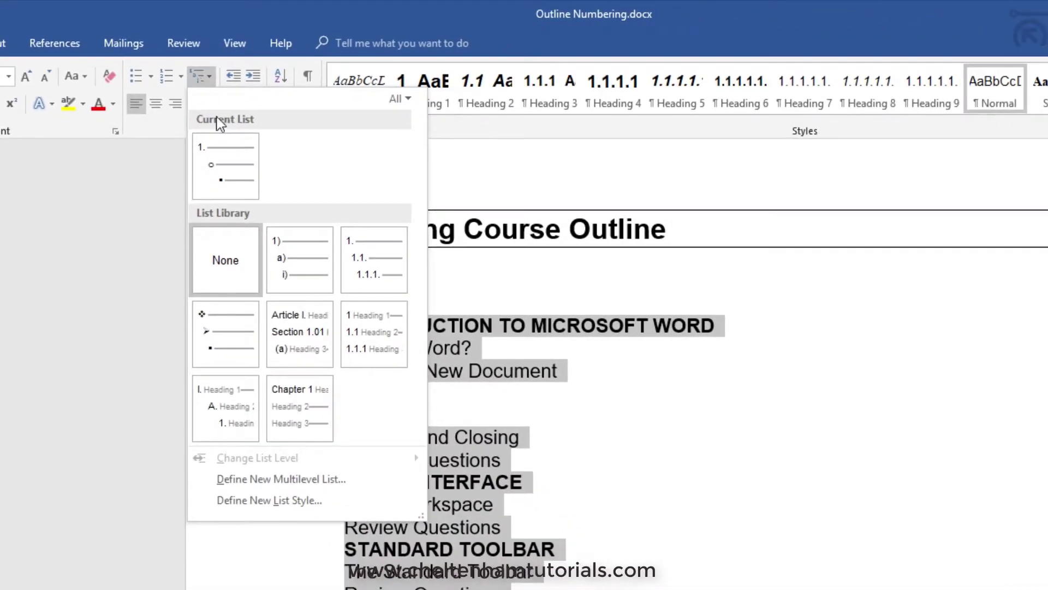
pyautogui.moveTo(343, 279)
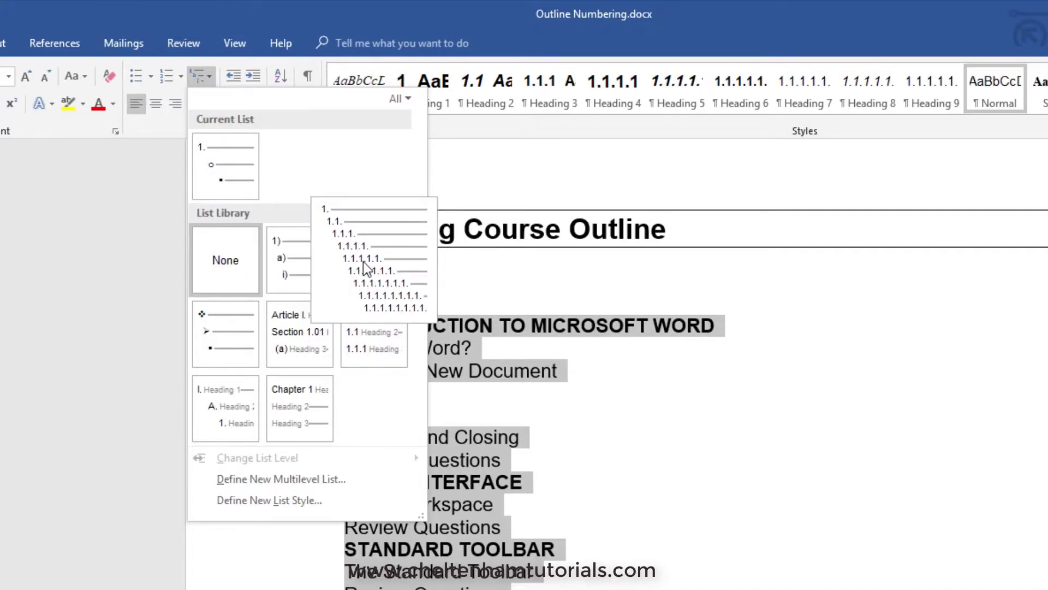
pyautogui.click(366, 268)
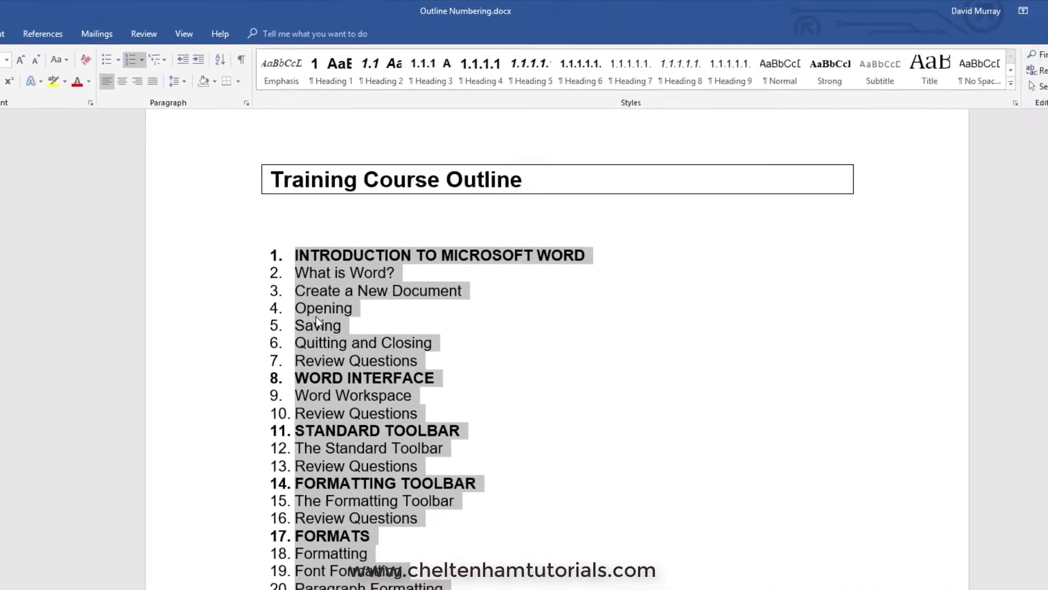
pyautogui.click(315, 315)
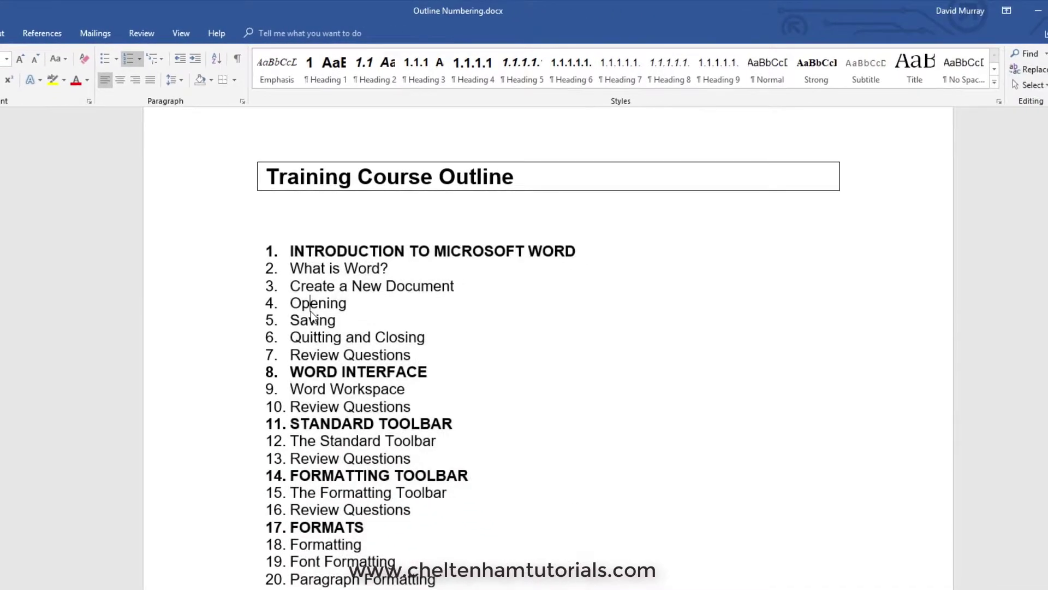
pyautogui.scroll(-3, 312, 311)
pyautogui.scroll(-3, 311, 311)
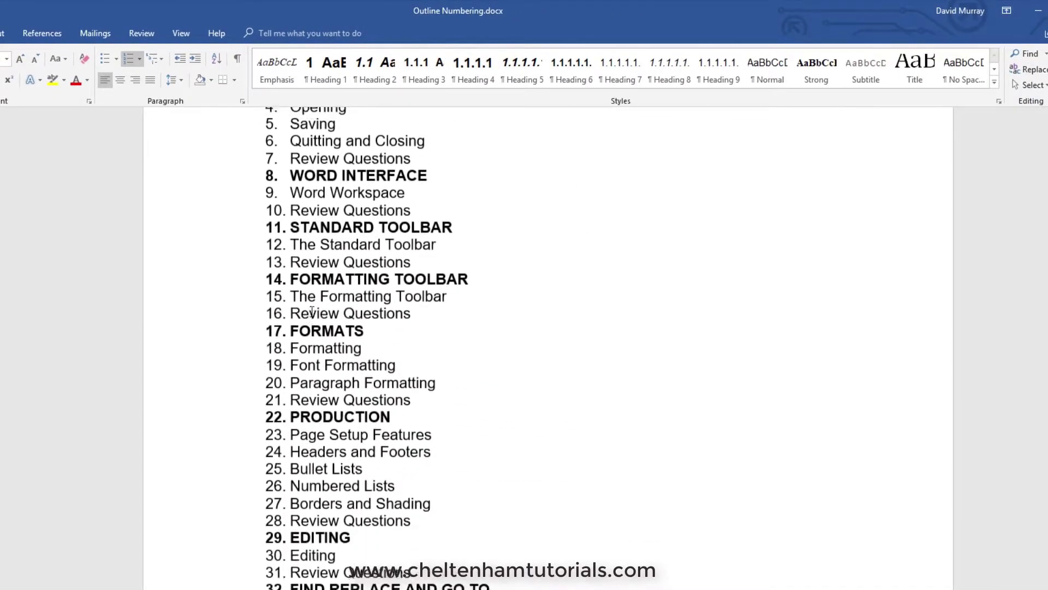
pyautogui.scroll(5, 393, 337)
# Demote the subtopics of sections 1–4 to items 1.1–1.6, 2.1–2.2, 3.1–3.2 and 4.1–4.2.
pyautogui.moveTo(413, 341); pyautogui.dragTo(282, 257)
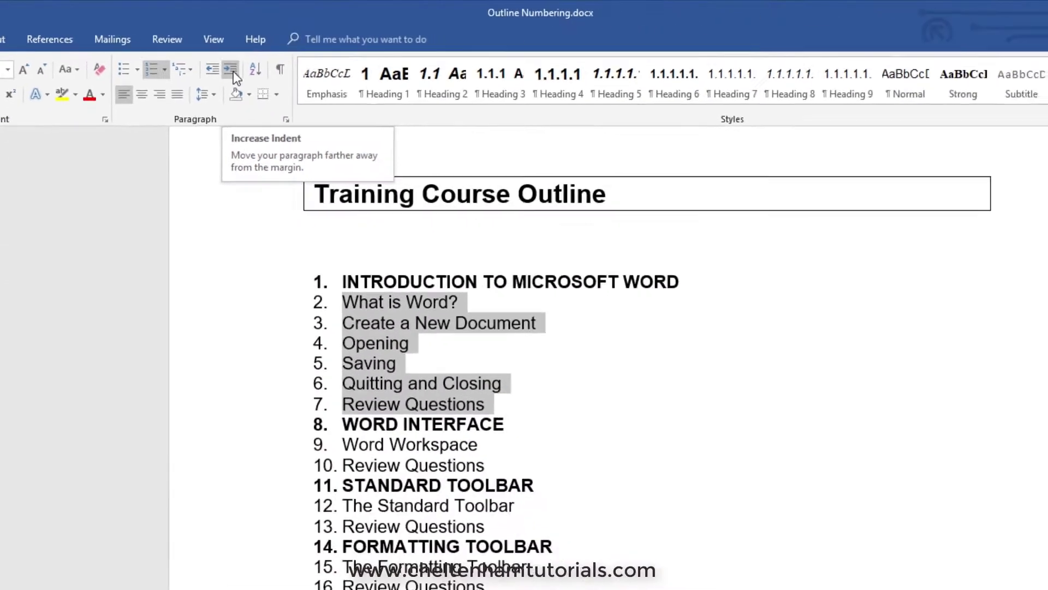
pyautogui.click(231, 70)
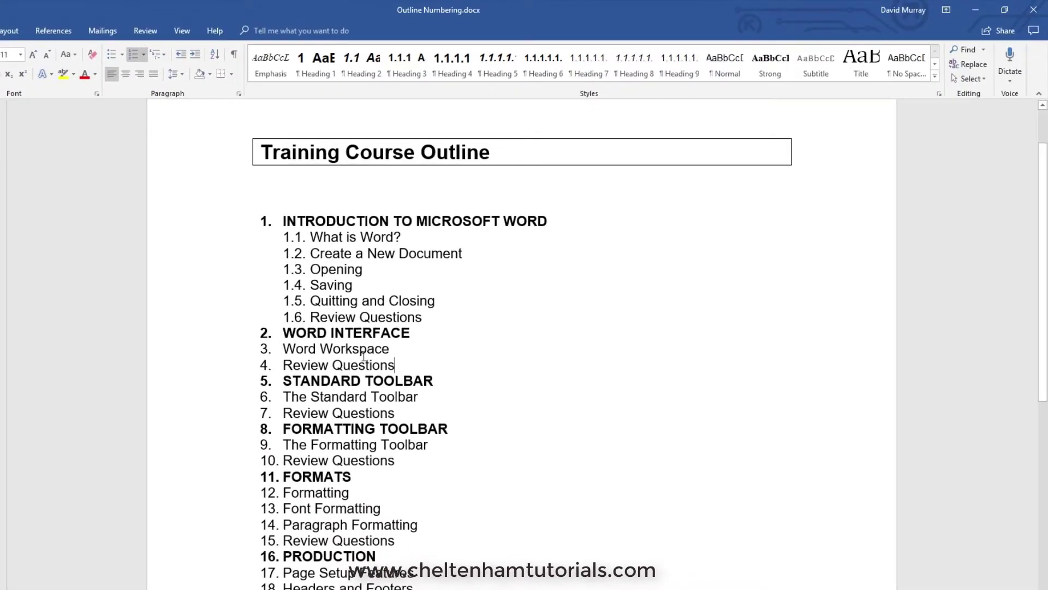
pyautogui.moveTo(363, 356); pyautogui.dragTo(284, 348)
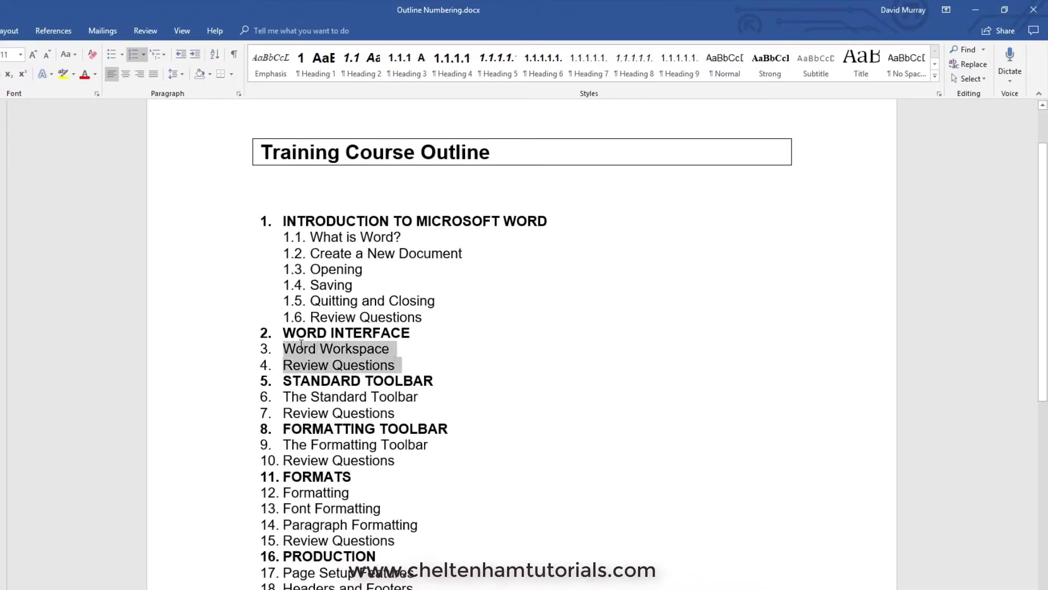
pyautogui.click(195, 54)
pyautogui.moveTo(404, 412); pyautogui.dragTo(301, 395)
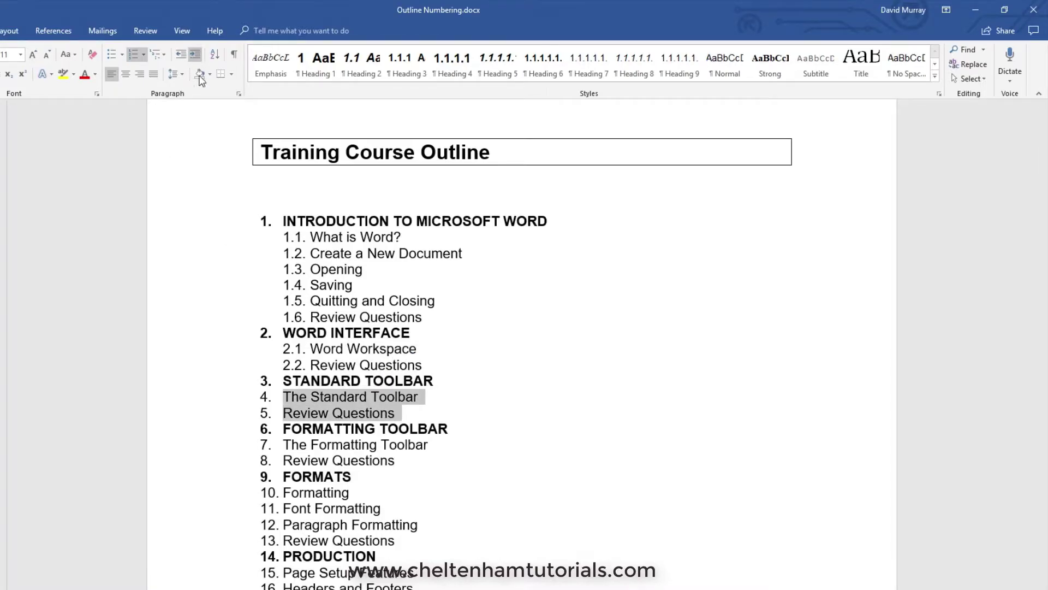
pyautogui.click(195, 55)
pyautogui.scroll(-3, 325, 232)
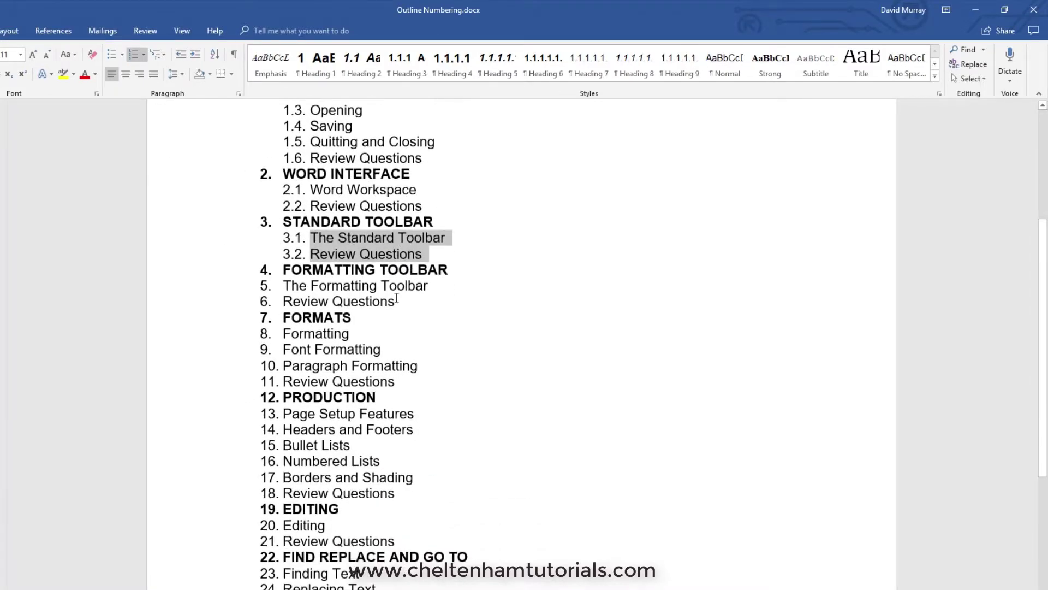
pyautogui.moveTo(397, 298); pyautogui.dragTo(304, 290)
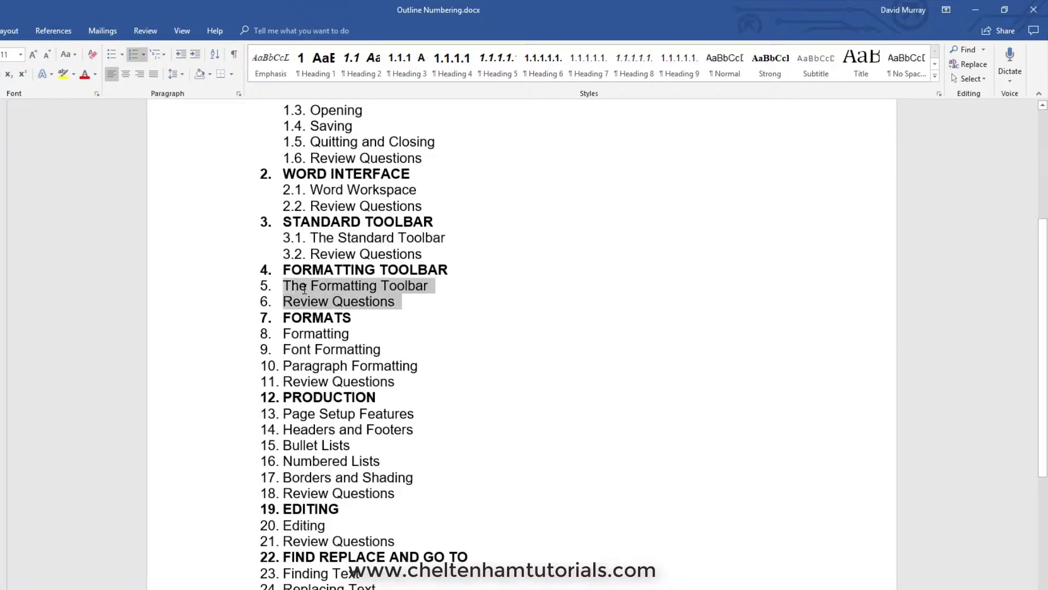
pyautogui.click(196, 54)
# Demote the FORMATS, PRODUCTION and EDITING topics to sub-items 5.1–5.4, 6.1–6.6 and 7.x.
pyautogui.moveTo(394, 384); pyautogui.dragTo(283, 335)
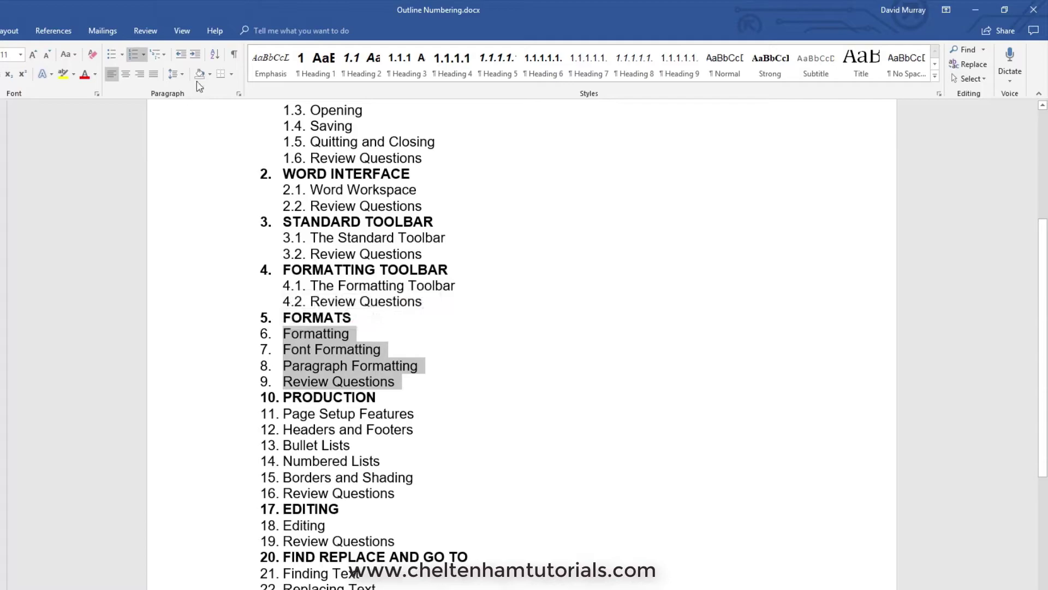
pyautogui.click(196, 54)
pyautogui.scroll(-3, 309, 248)
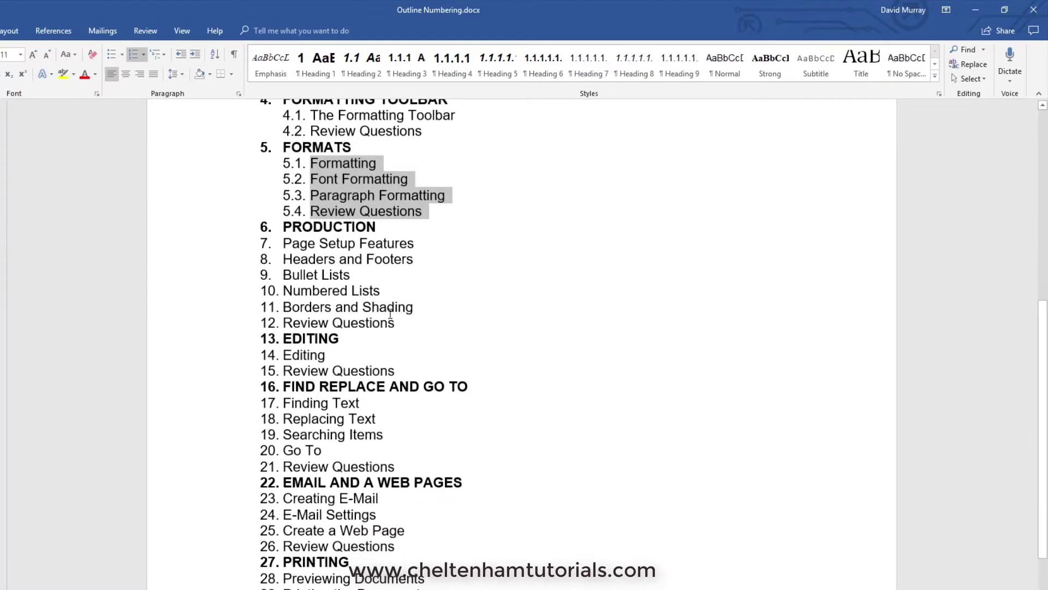
pyautogui.moveTo(396, 323); pyautogui.dragTo(284, 244)
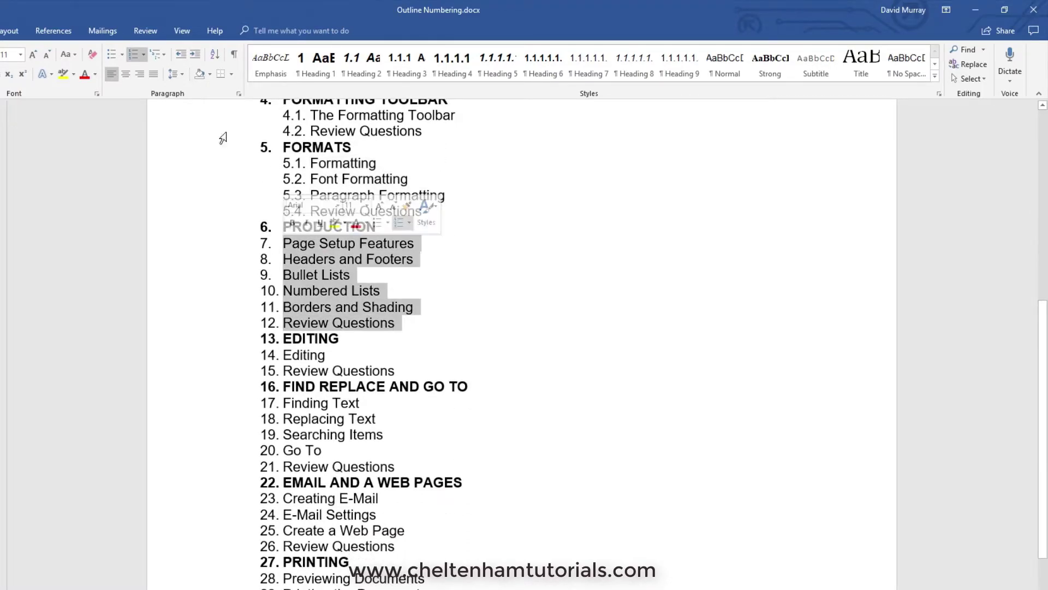
pyautogui.click(196, 54)
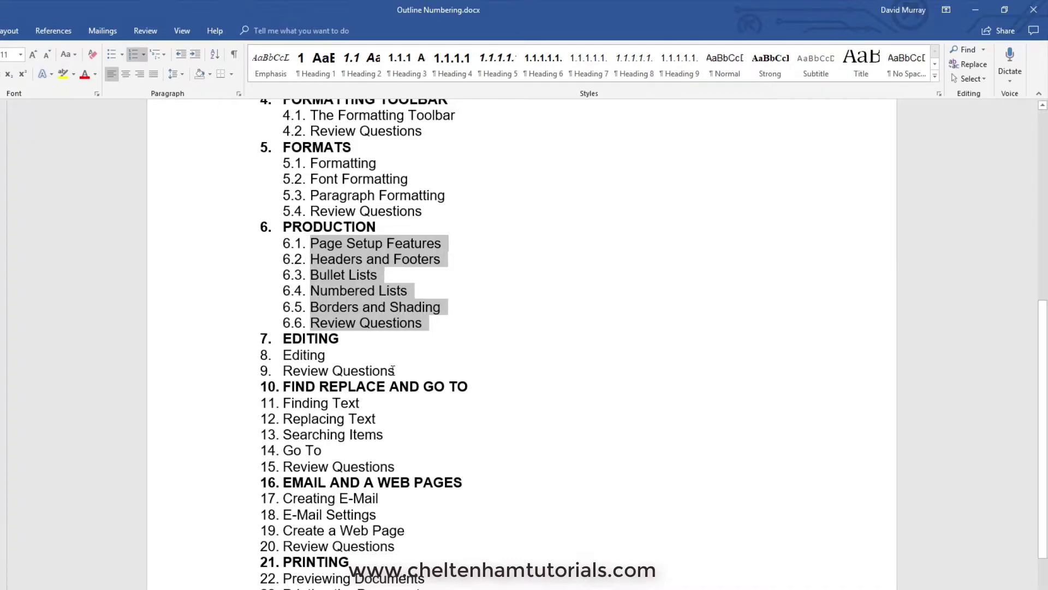
pyautogui.moveTo(379, 369); pyautogui.dragTo(284, 355)
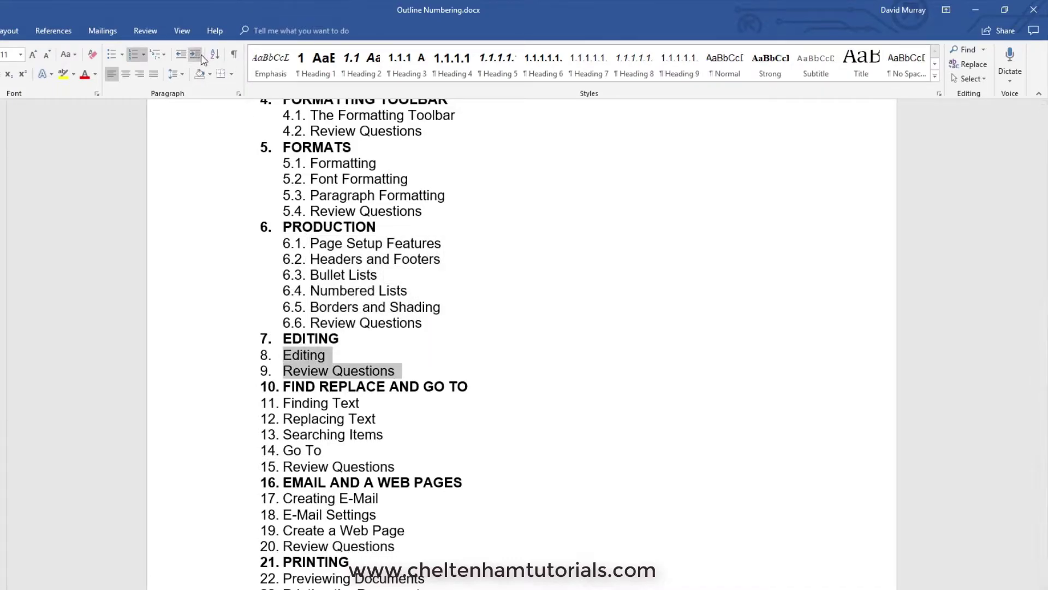
pyautogui.click(201, 54)
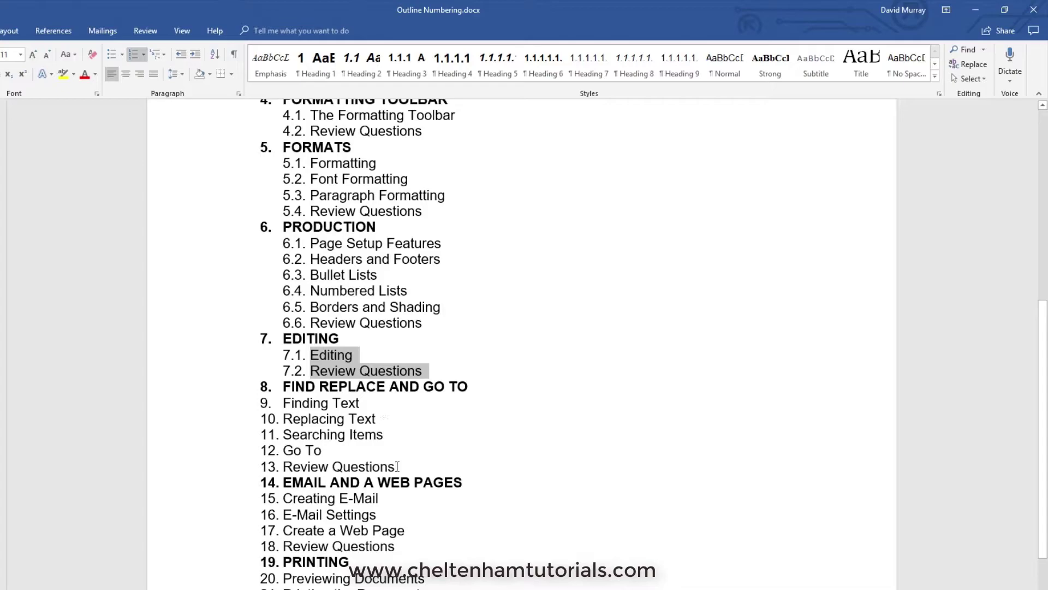
# Demote the FIND REPLACE AND GO TO, EMAIL AND A WEB PAGES and PRINTING topics to sub-items 8.1–10.3.
pyautogui.moveTo(397, 467); pyautogui.dragTo(283, 404)
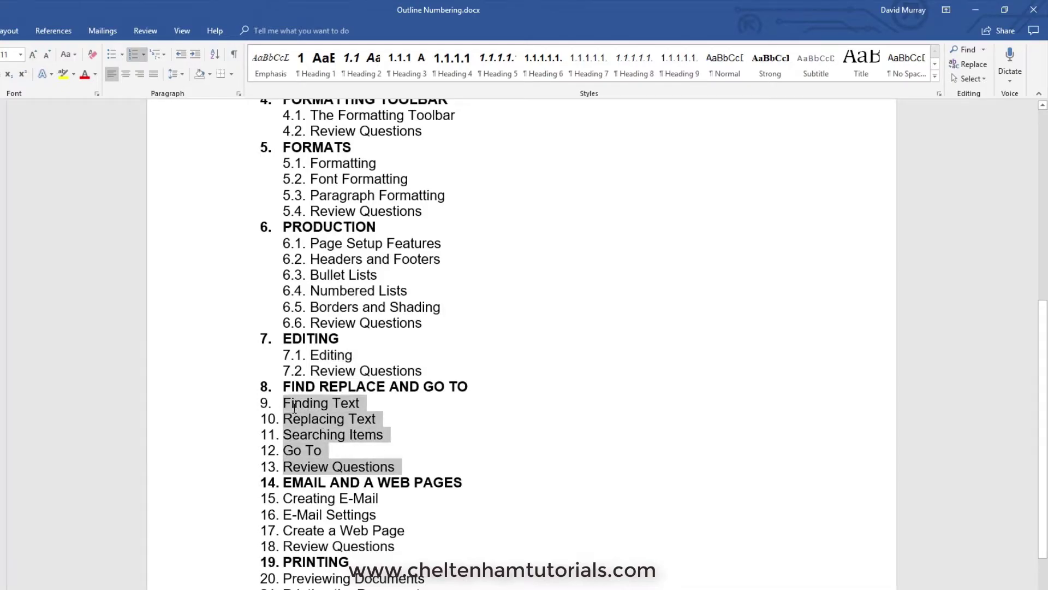
pyautogui.click(196, 56)
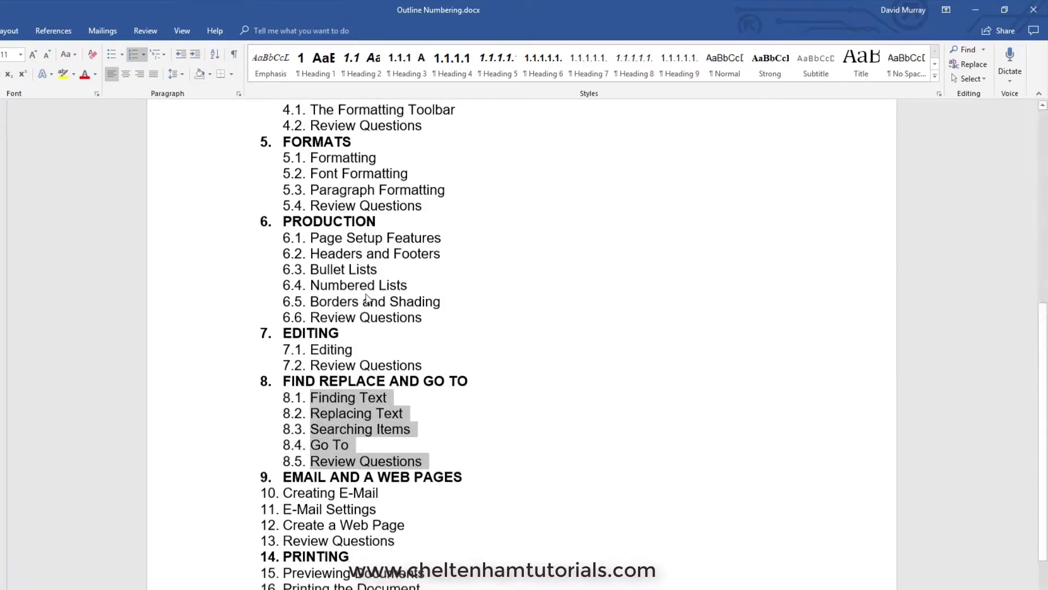
pyautogui.scroll(-3, 413, 363)
pyautogui.moveTo(407, 389); pyautogui.dragTo(305, 341)
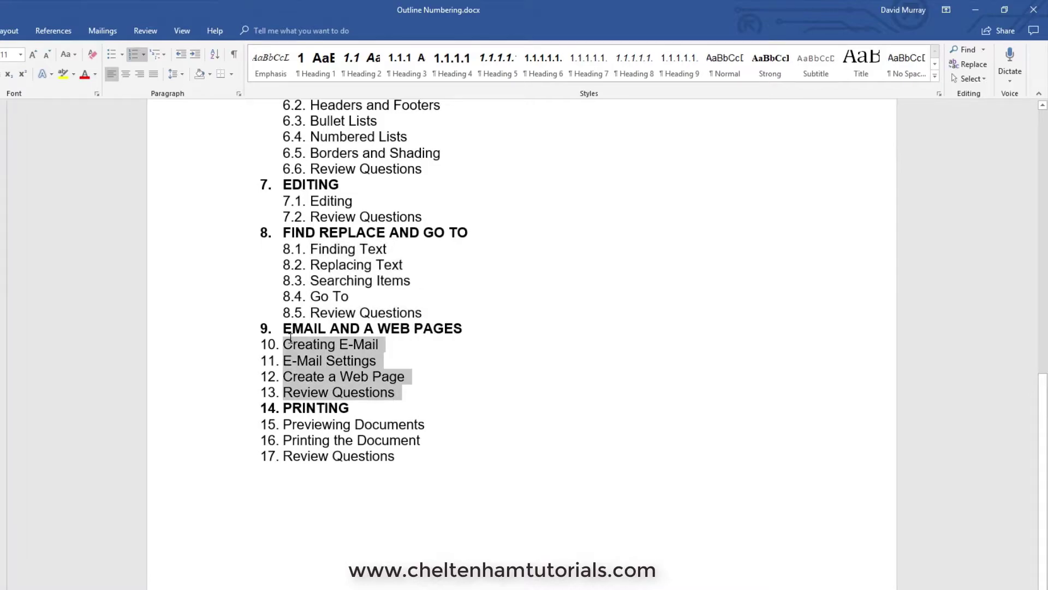
pyautogui.click(196, 55)
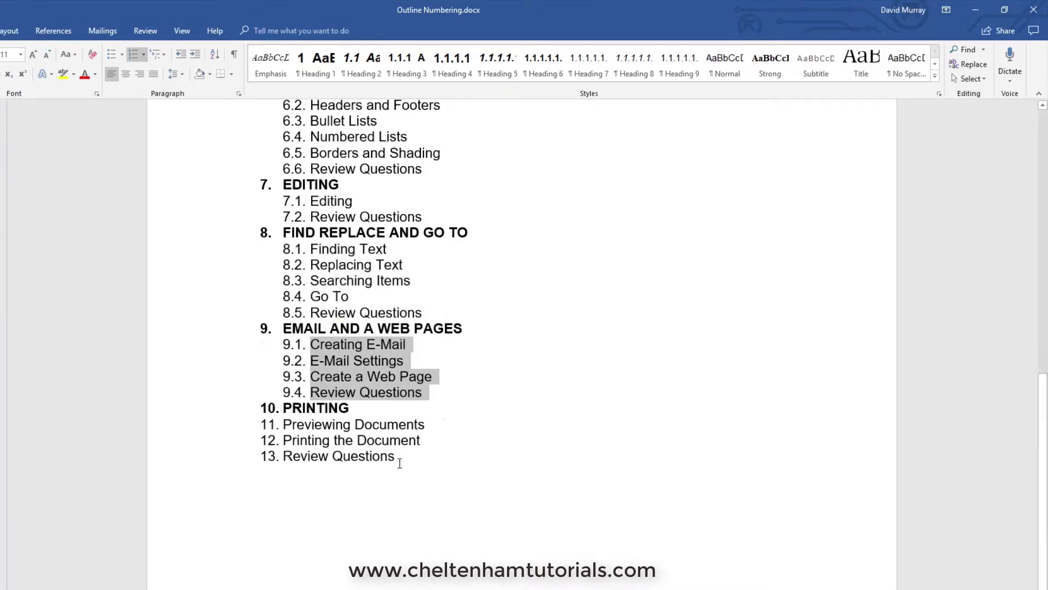
pyautogui.moveTo(379, 453); pyautogui.dragTo(284, 424)
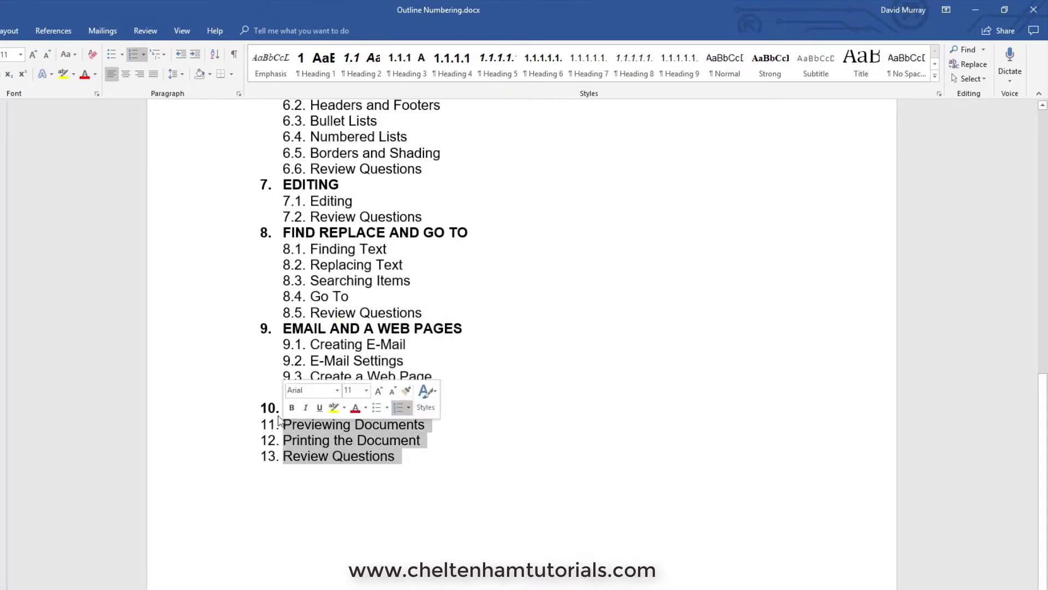
pyautogui.click(195, 54)
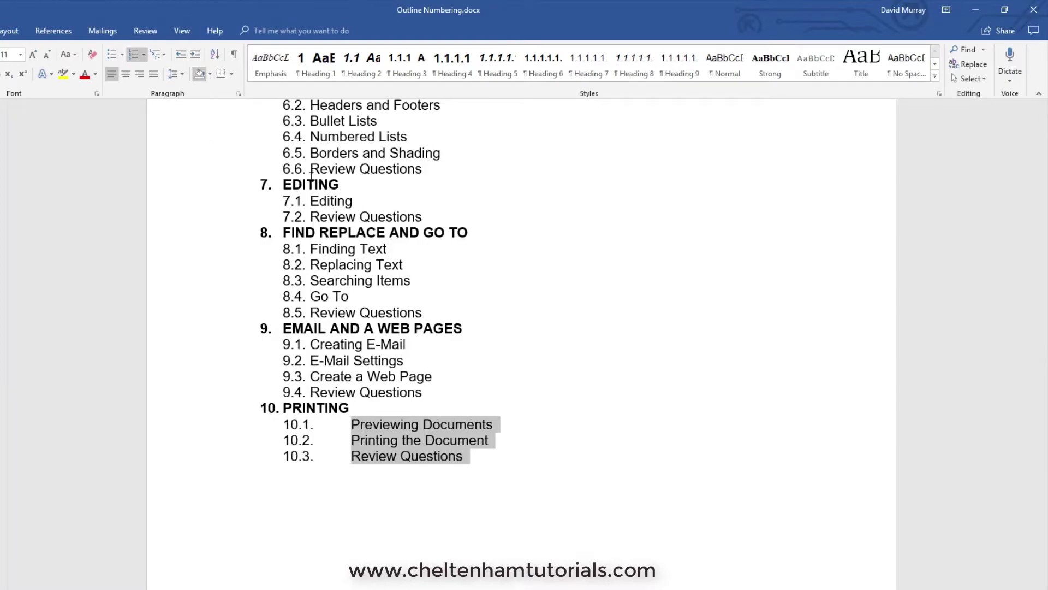
# Clear the selection and place the insertion point before INTRODUCTION TO MICROSOFT WORD.
pyautogui.click(579, 301)
pyautogui.scroll(10, 579, 302)
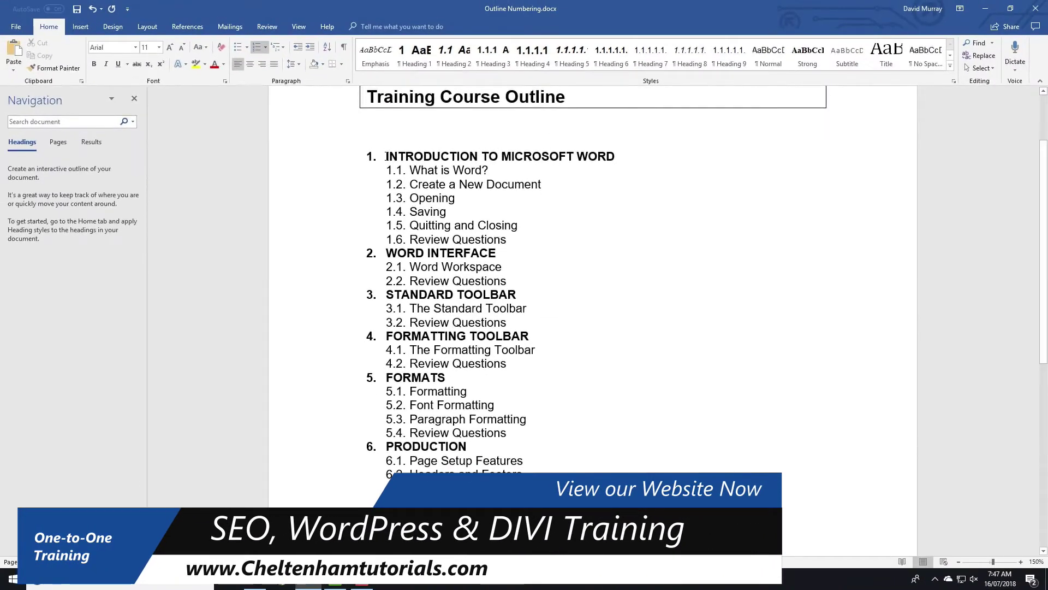
pyautogui.click(386, 156)
pyautogui.scroll(-8, 408, 200)
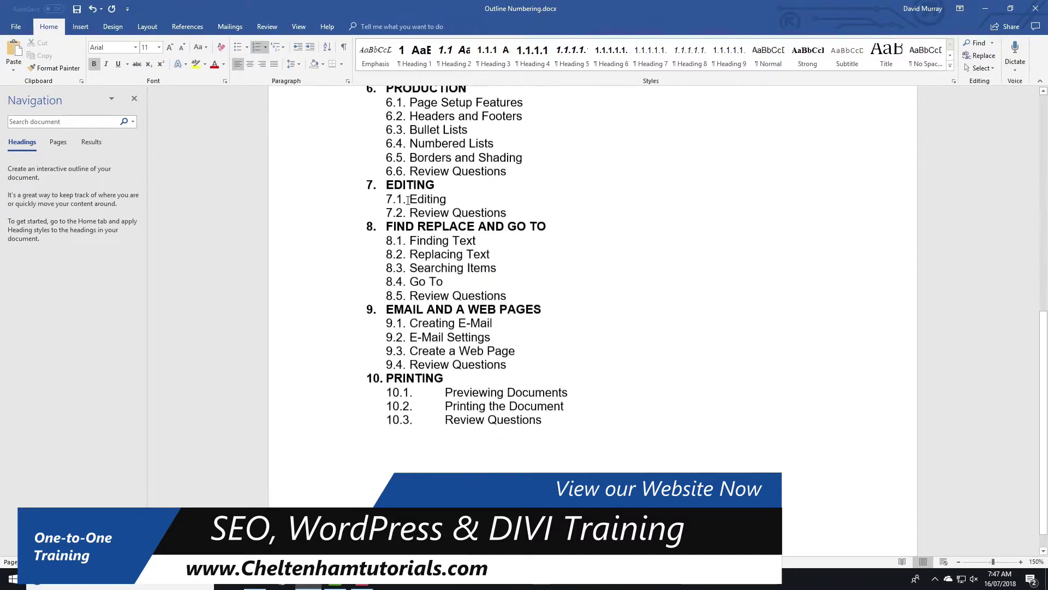
# Extend the selection to the outline's end and apply the 1) a) i) multilevel numbering style.
pyautogui.keyDown('shift'); pyautogui.click(583, 399); pyautogui.keyUp('shift')
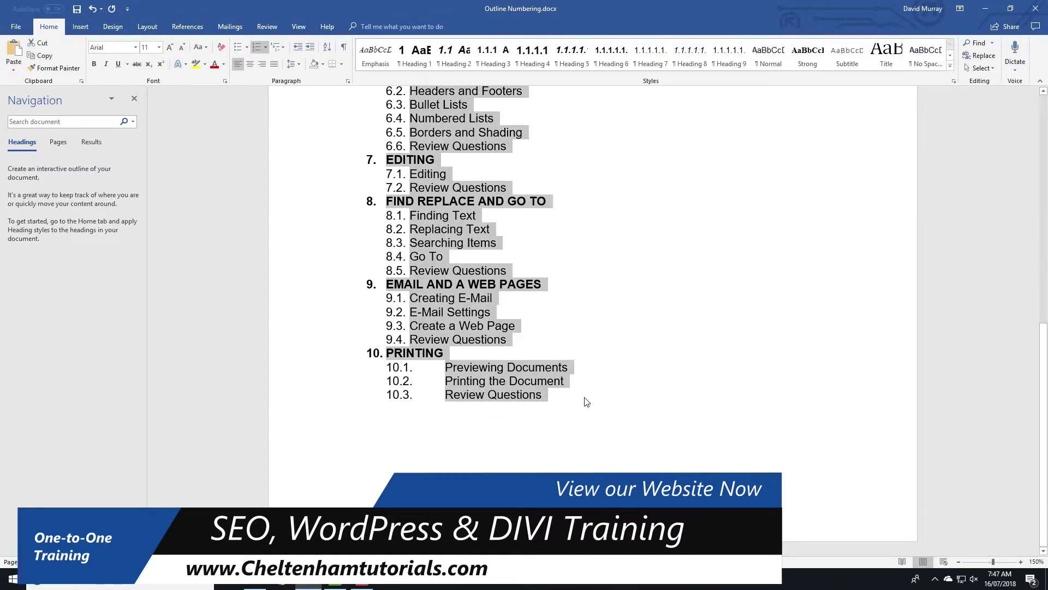
pyautogui.scroll(5, 589, 387)
pyautogui.scroll(4, 601, 372)
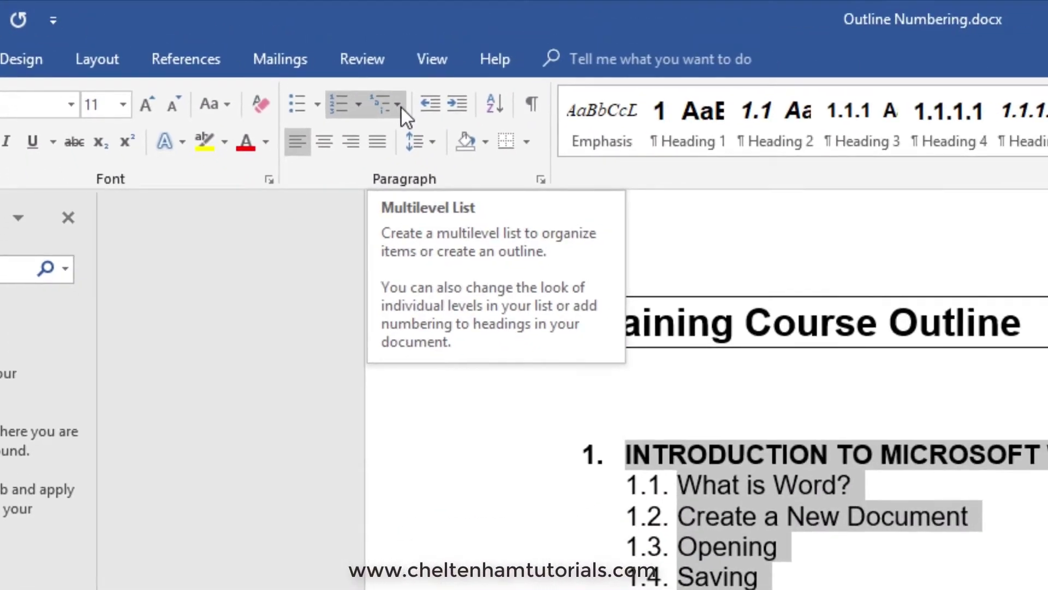
pyautogui.click(402, 108)
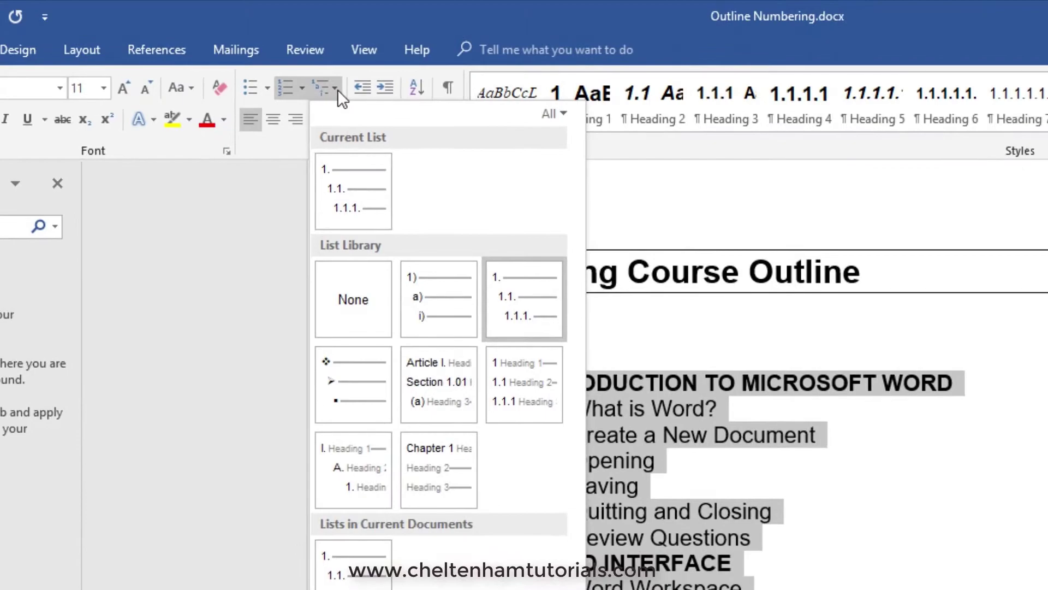
pyautogui.click(445, 286)
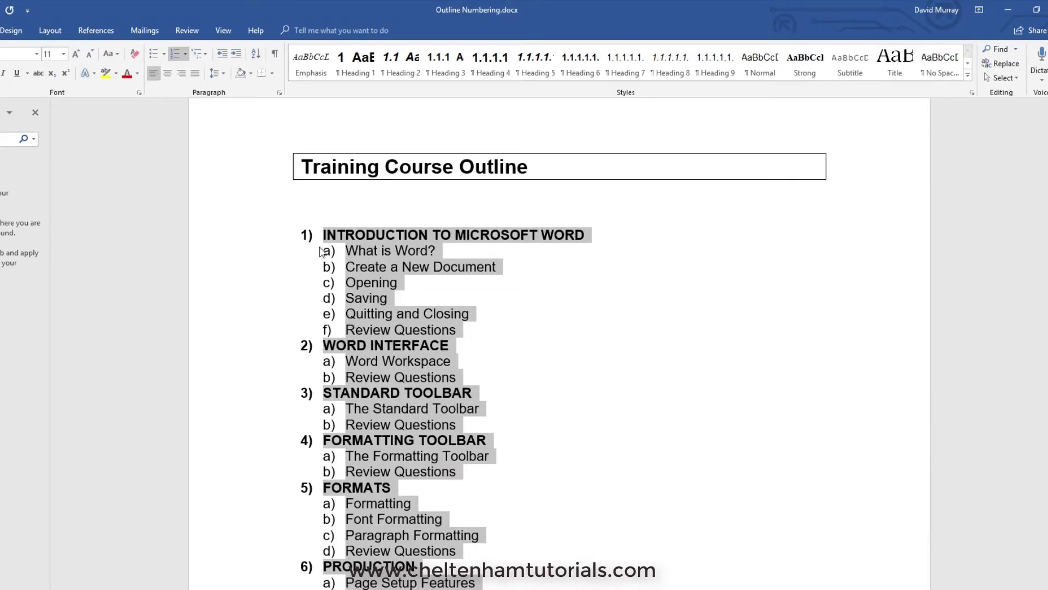
# Apply the ❖ ➢ ▪ bullet list style, check the bullets, and reselect the whole outline.
pyautogui.click(204, 55)
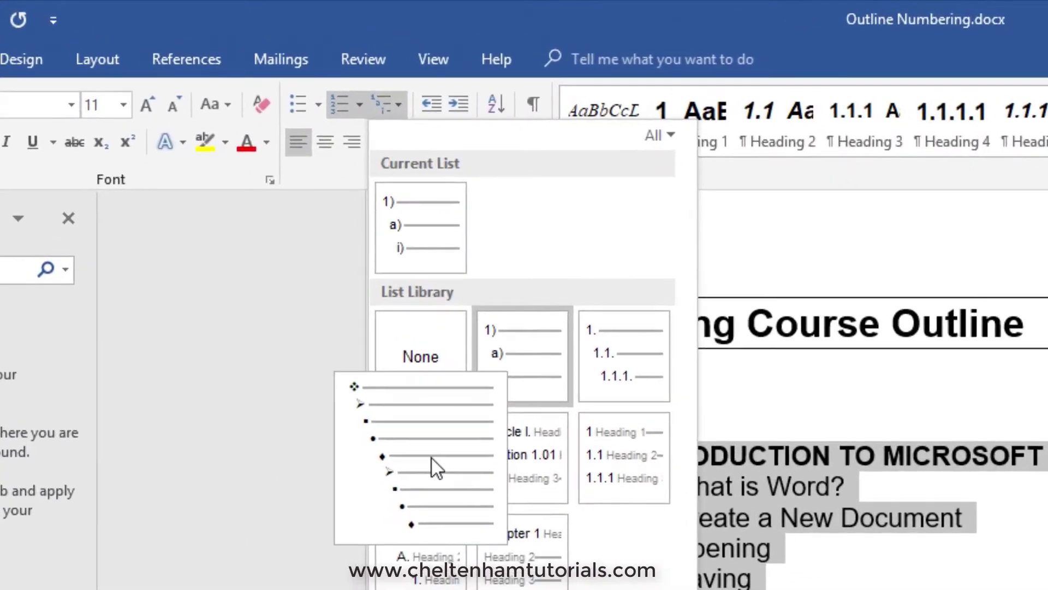
pyautogui.click(217, 235)
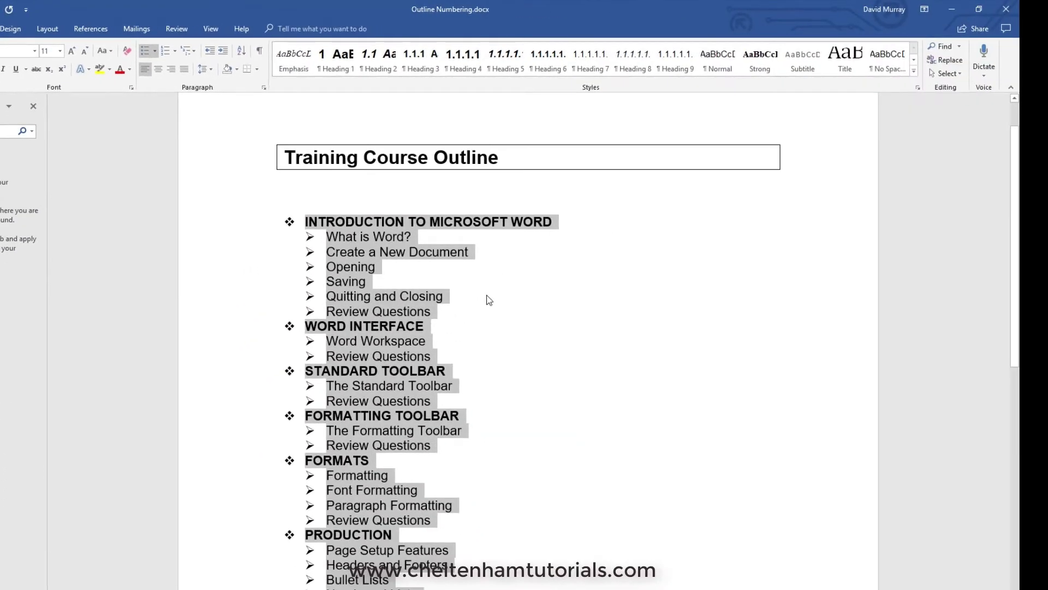
pyautogui.click(488, 300)
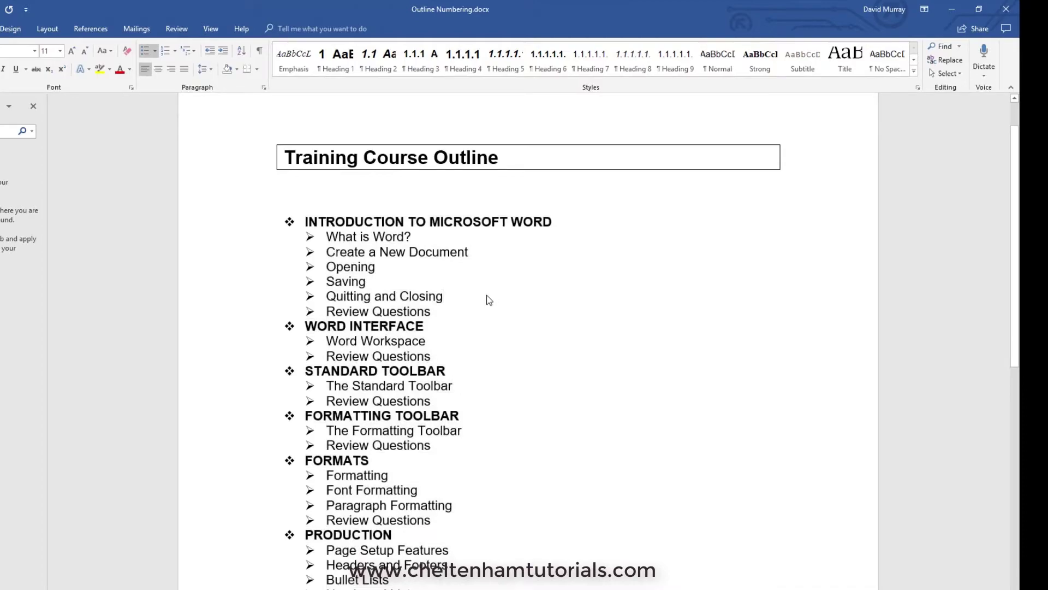
pyautogui.scroll(-9, 489, 300)
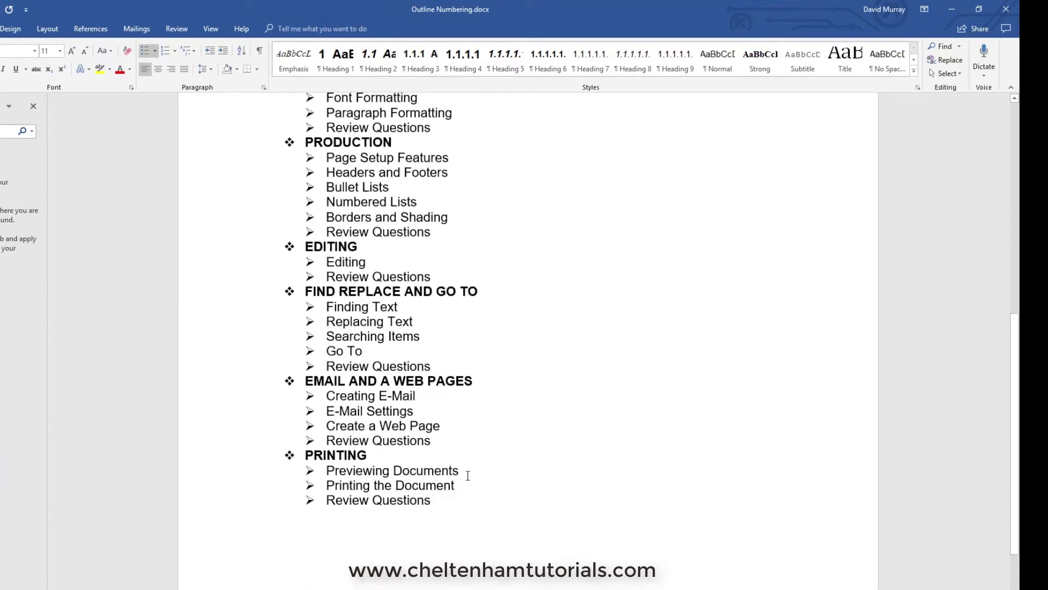
pyautogui.scroll(-2, 452, 503)
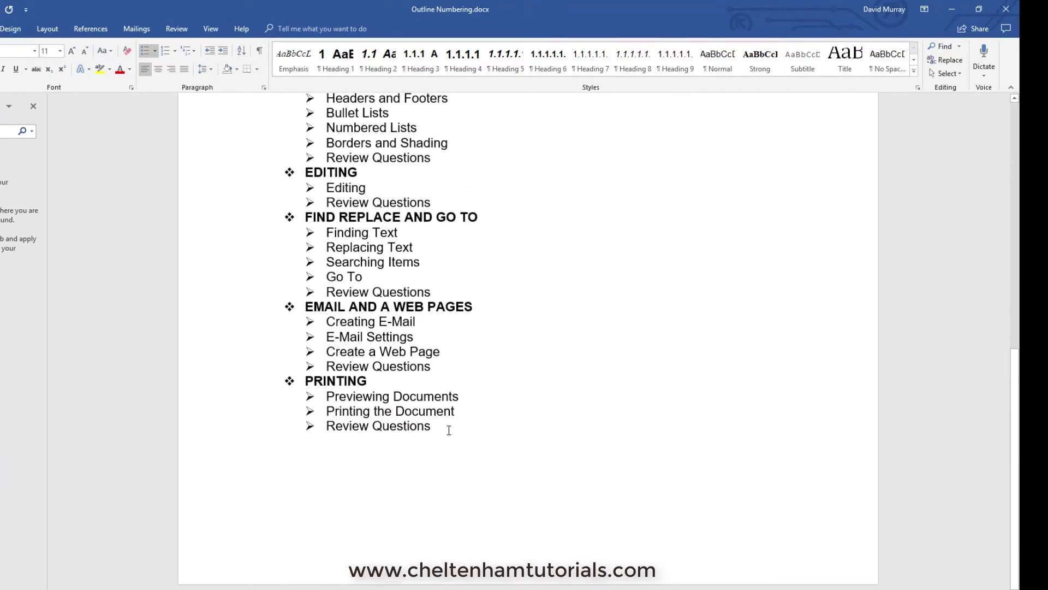
pyautogui.scroll(10, 449, 431)
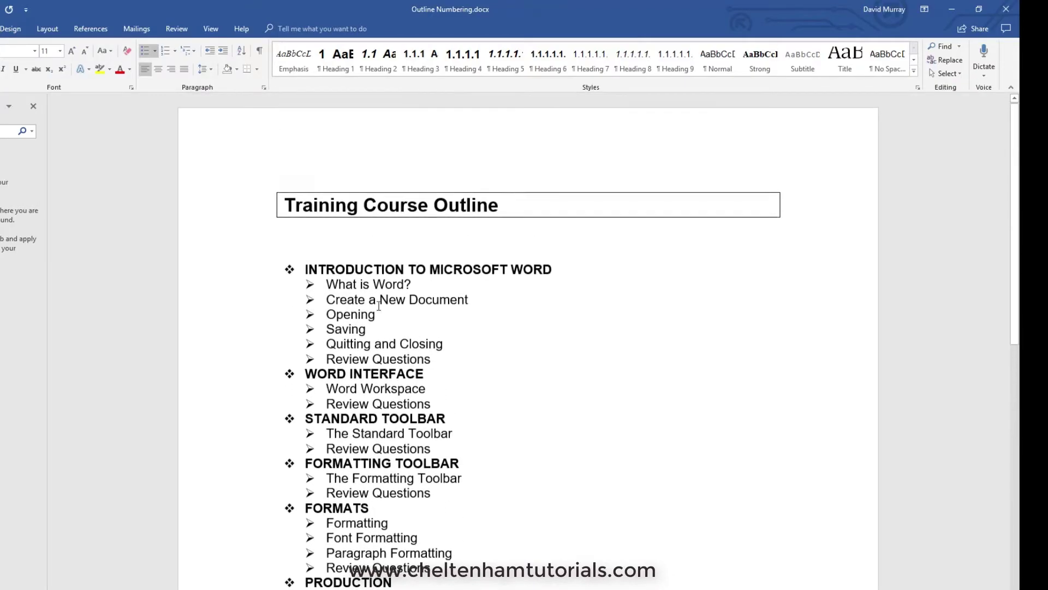
pyautogui.tripleClick(262, 272)
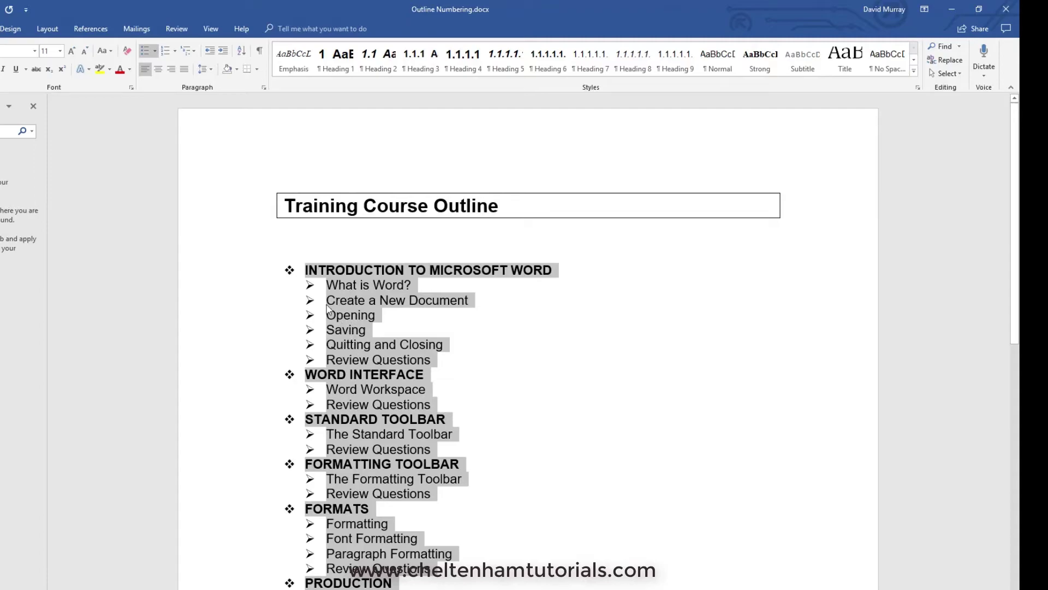
# Apply the Chapter 1 Heading list style so headings read Chapter 1–10, then reselect the outline.
pyautogui.click(211, 70)
pyautogui.click(213, 71)
pyautogui.click(194, 52)
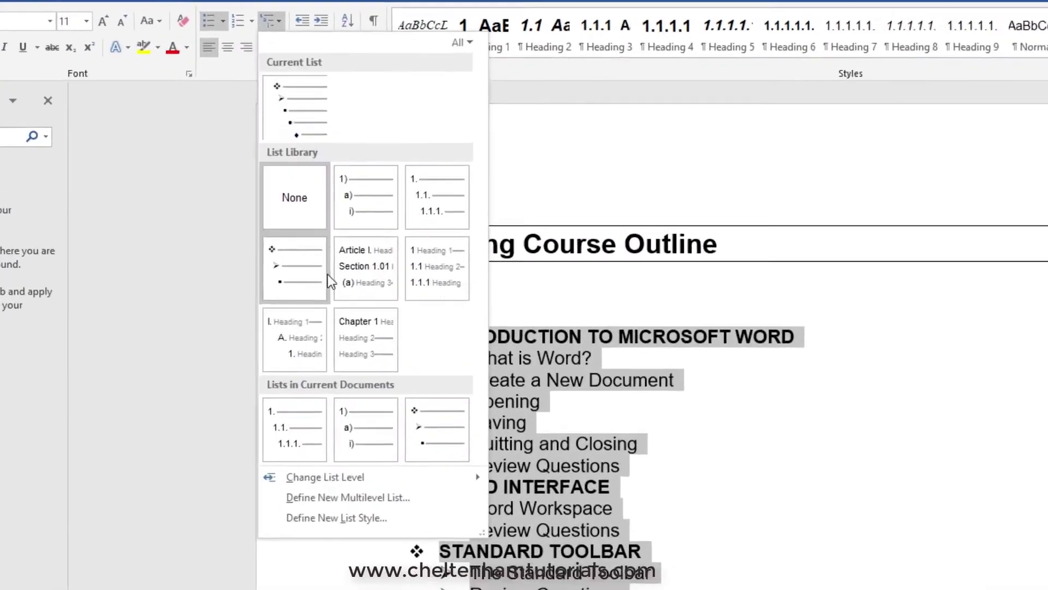
pyautogui.moveTo(247, 239)
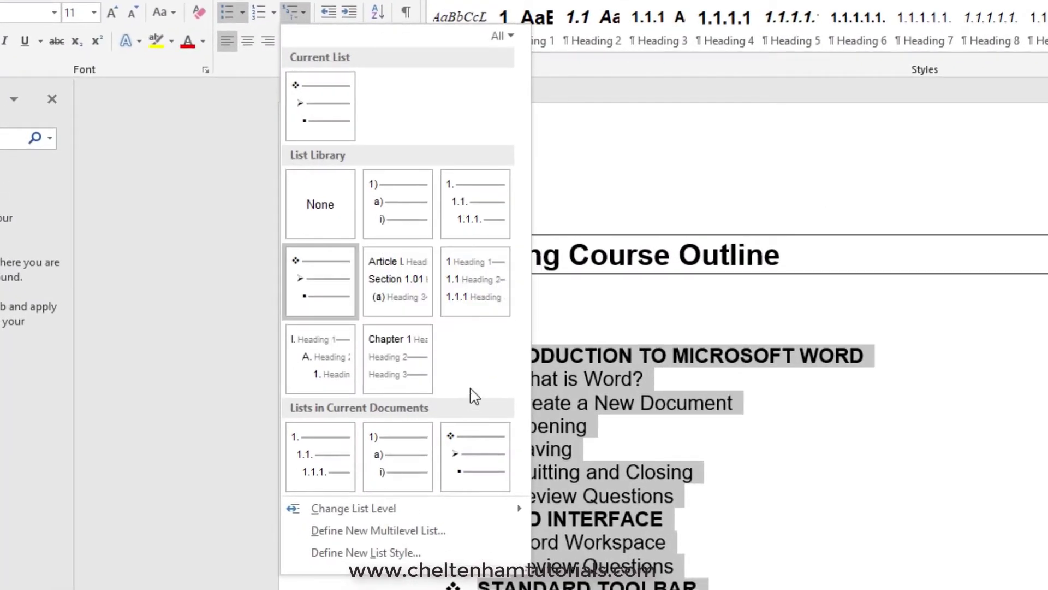
pyautogui.click(403, 367)
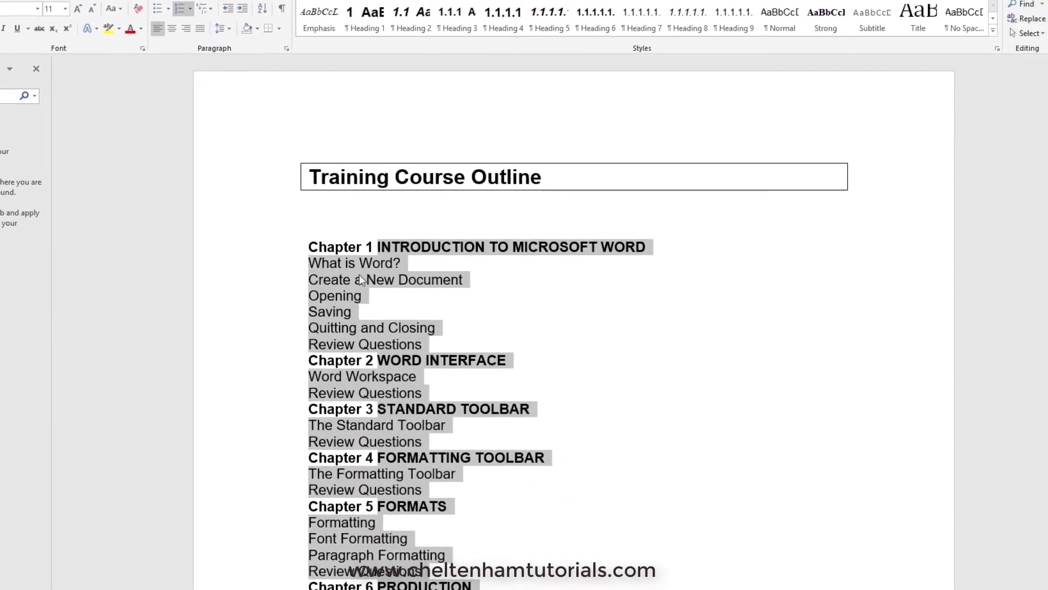
pyautogui.click(483, 295)
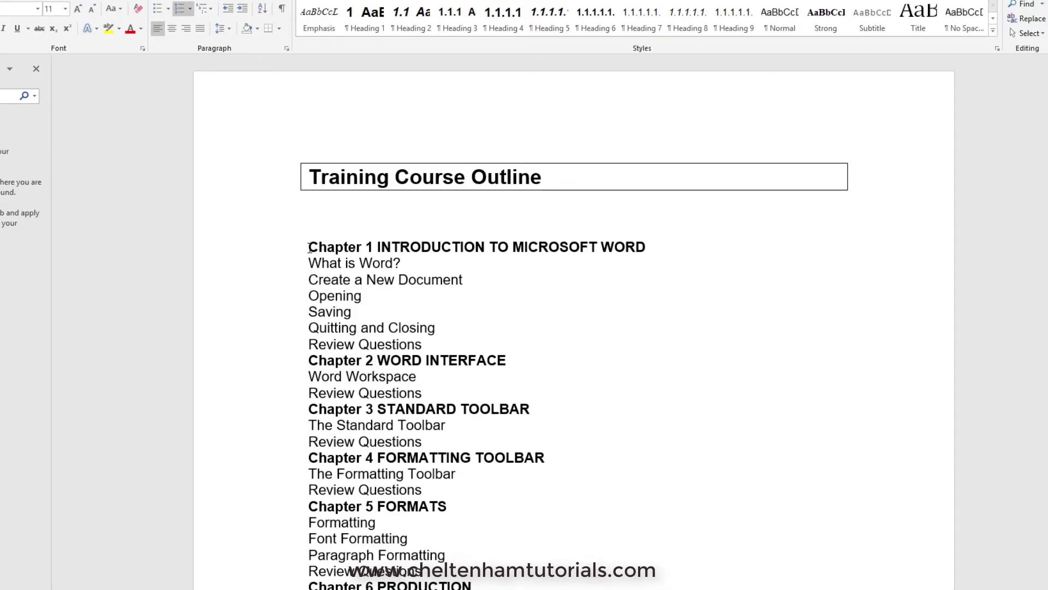
pyautogui.scroll(-2, 324, 263)
pyautogui.scroll(-8, 325, 250)
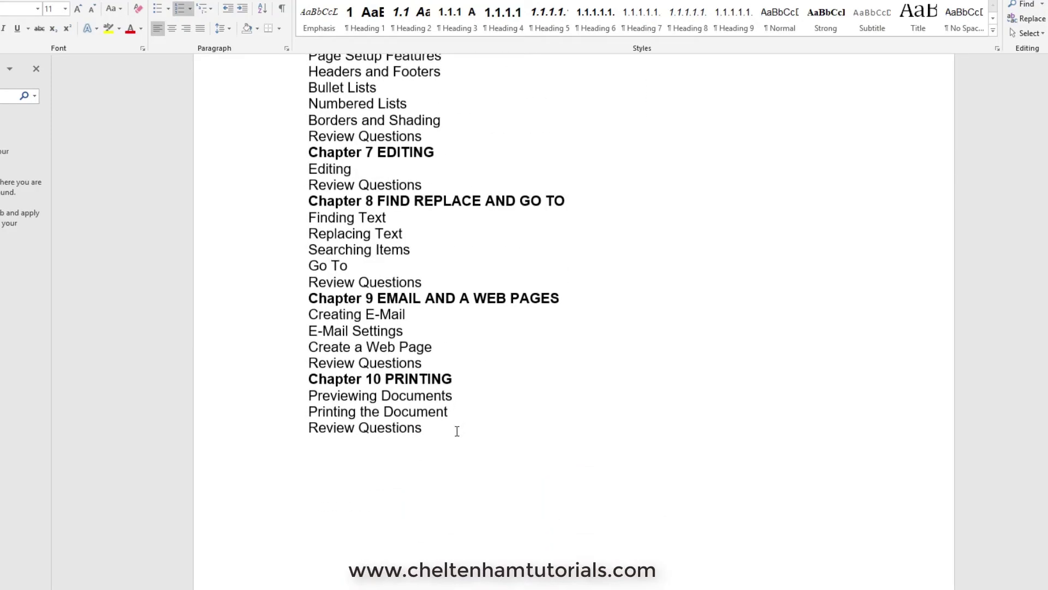
pyautogui.keyDown('shift'); pyautogui.click(457, 431); pyautogui.keyUp('shift')
# Apply the I. Heading 1 / A. Heading 2 list style and deselect to view it.
pyautogui.scroll(9, 481, 382)
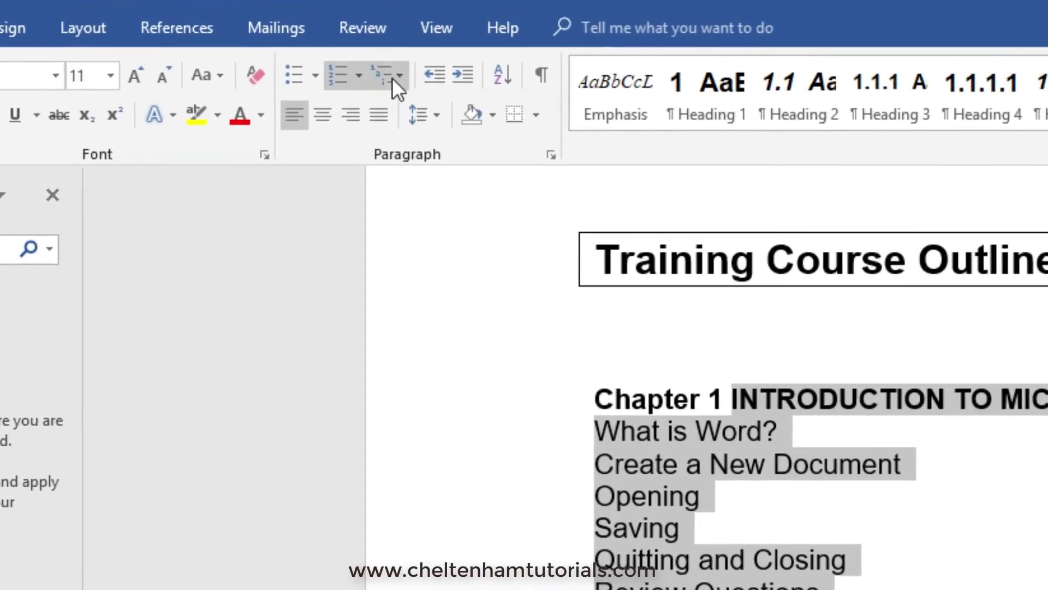
pyautogui.click(214, 11)
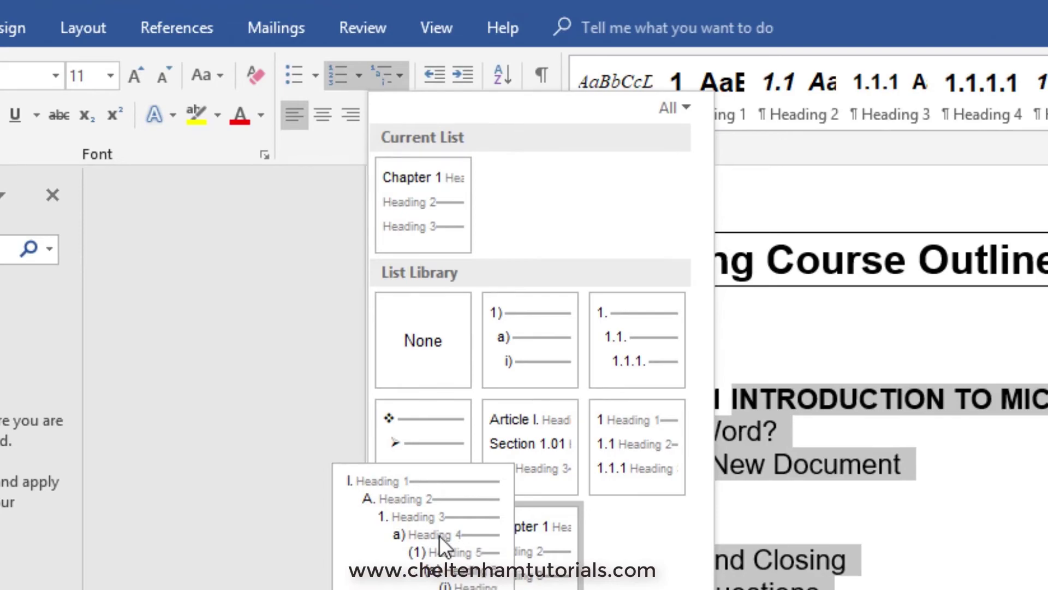
pyautogui.click(439, 535)
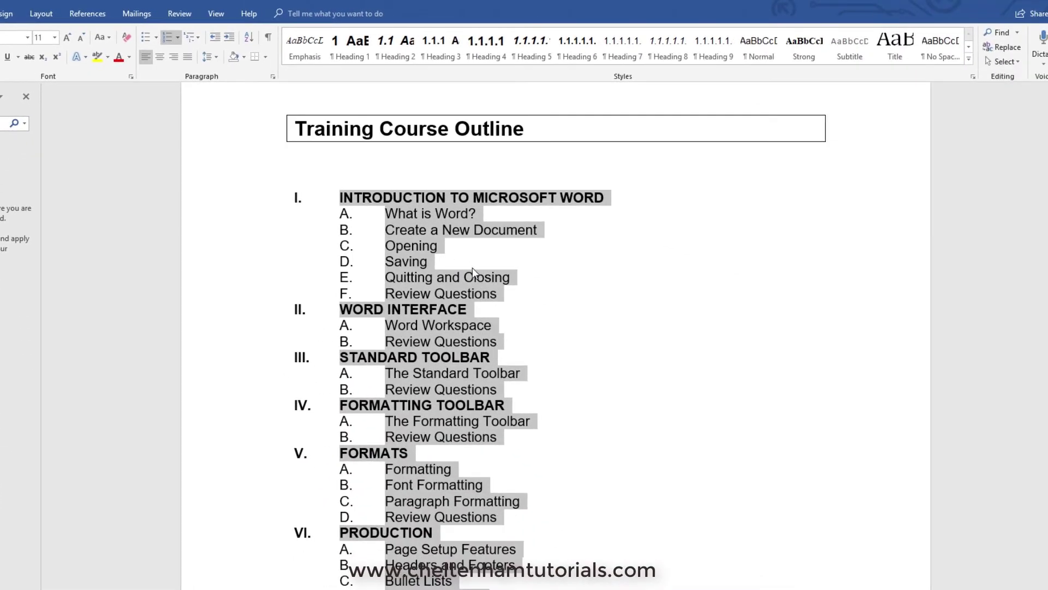
pyautogui.click(473, 268)
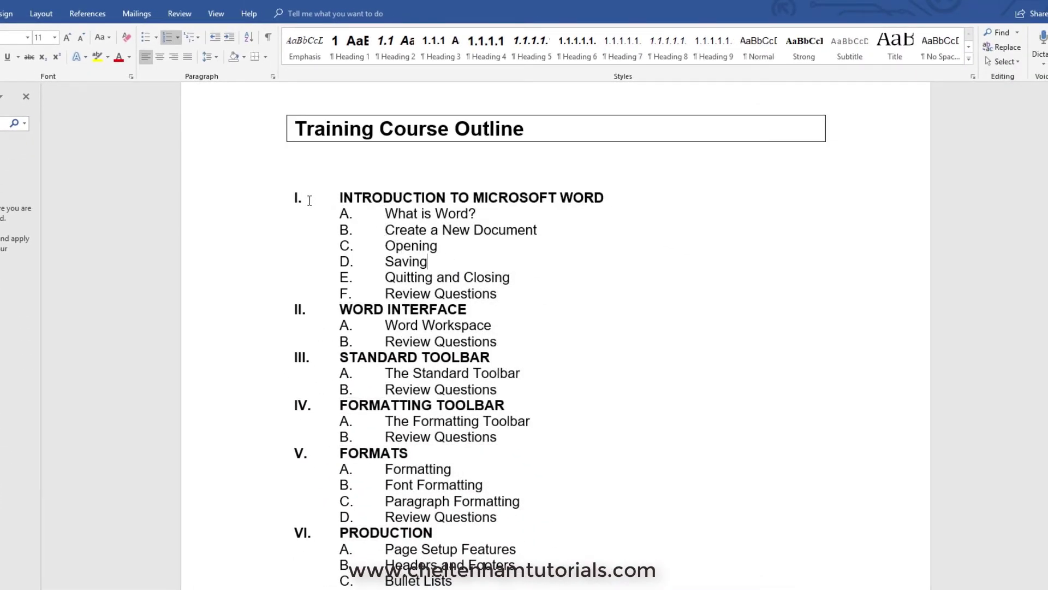